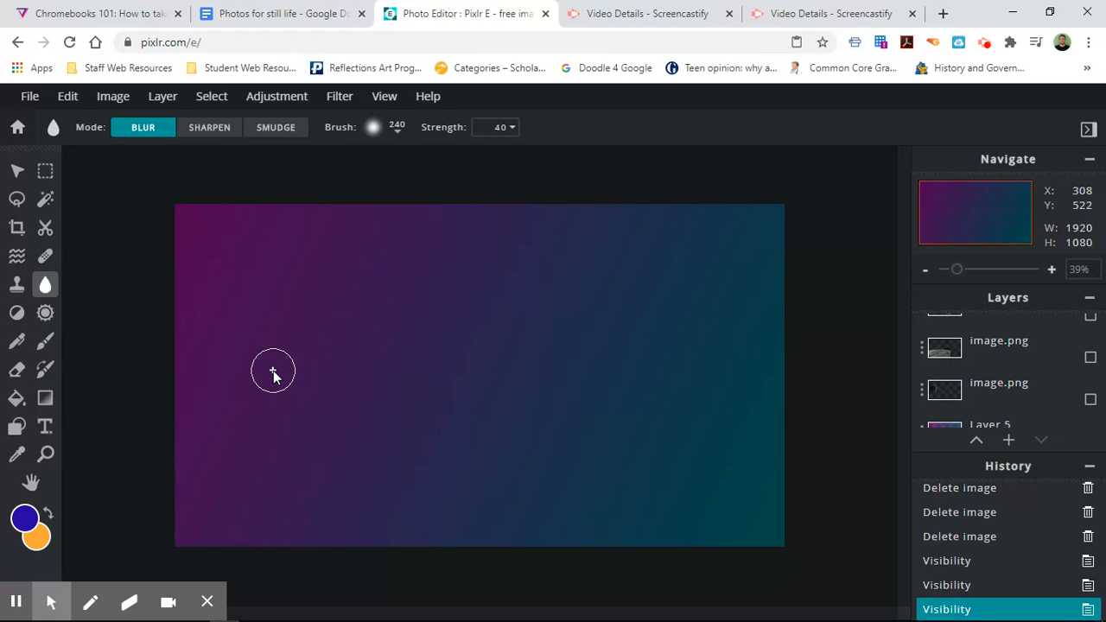
Clear the purple-to-teal gradient from Layer 5.
left_click(1018, 420)
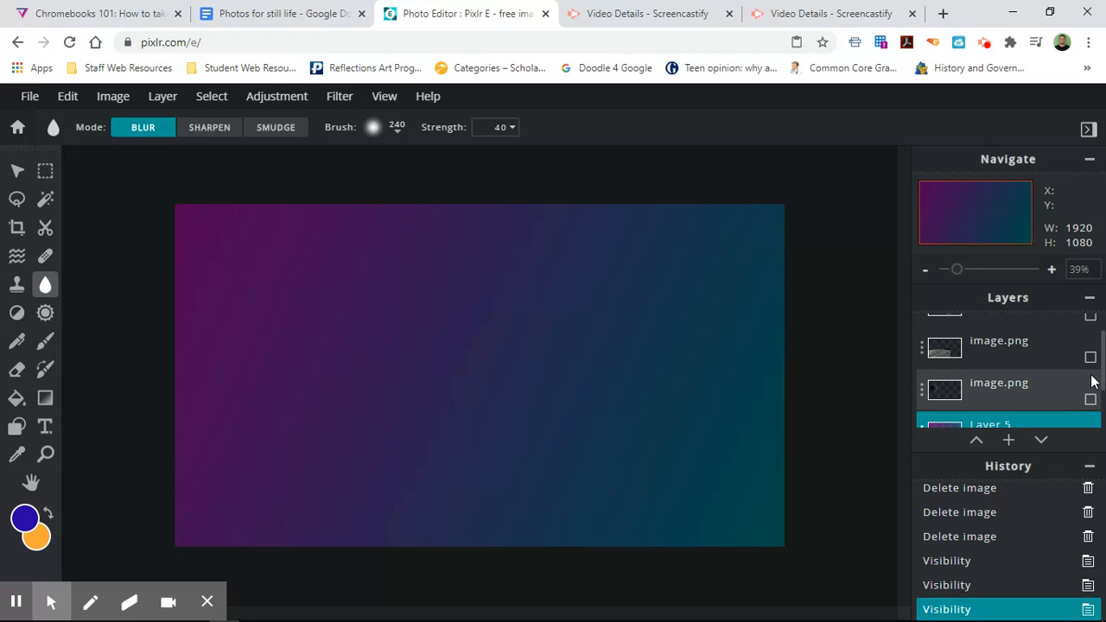
key("Delete")
left_click_drag(1102, 380, 1090, 360)
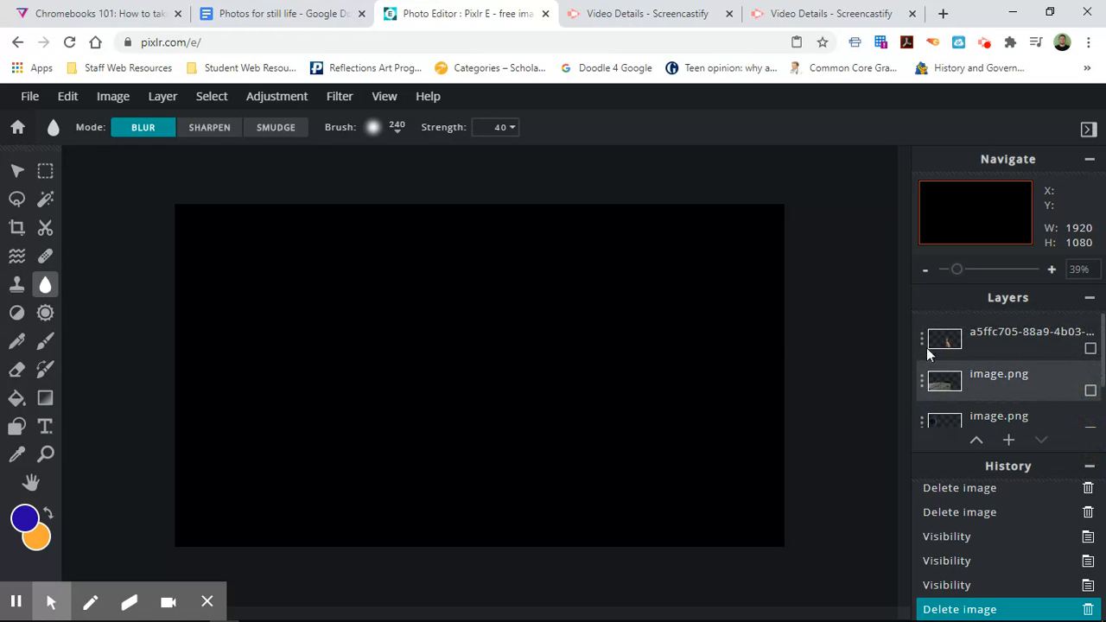
Activate the Brush tool with the softest round 500 px preset, closing the advertisement banner.
left_click(44, 348)
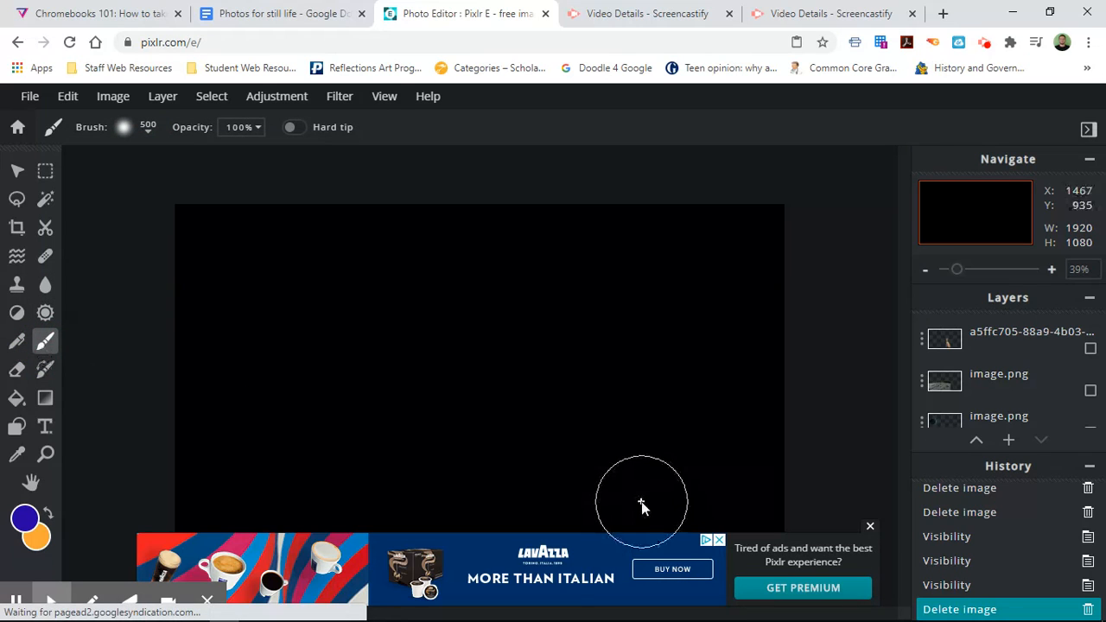
left_click(869, 526)
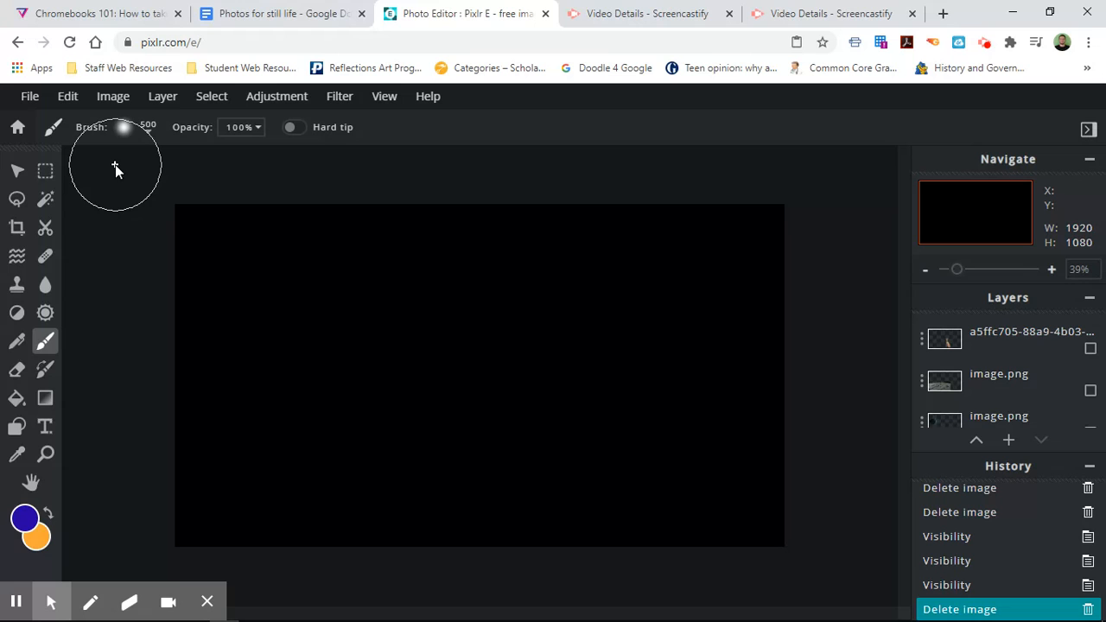
left_click(147, 126)
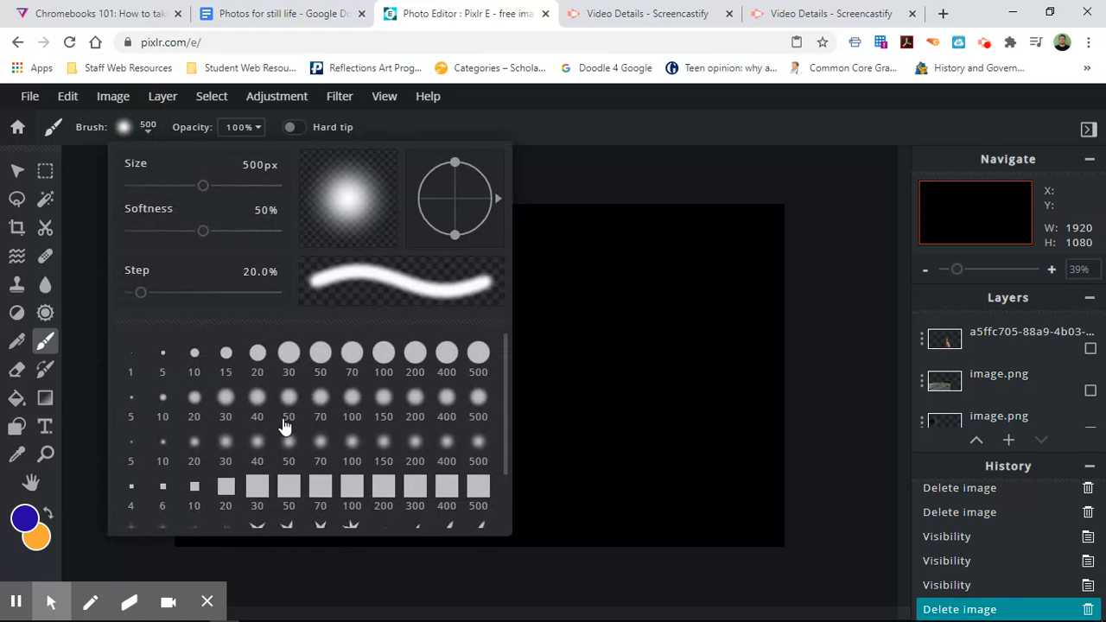
scroll(285, 422, "down", 1)
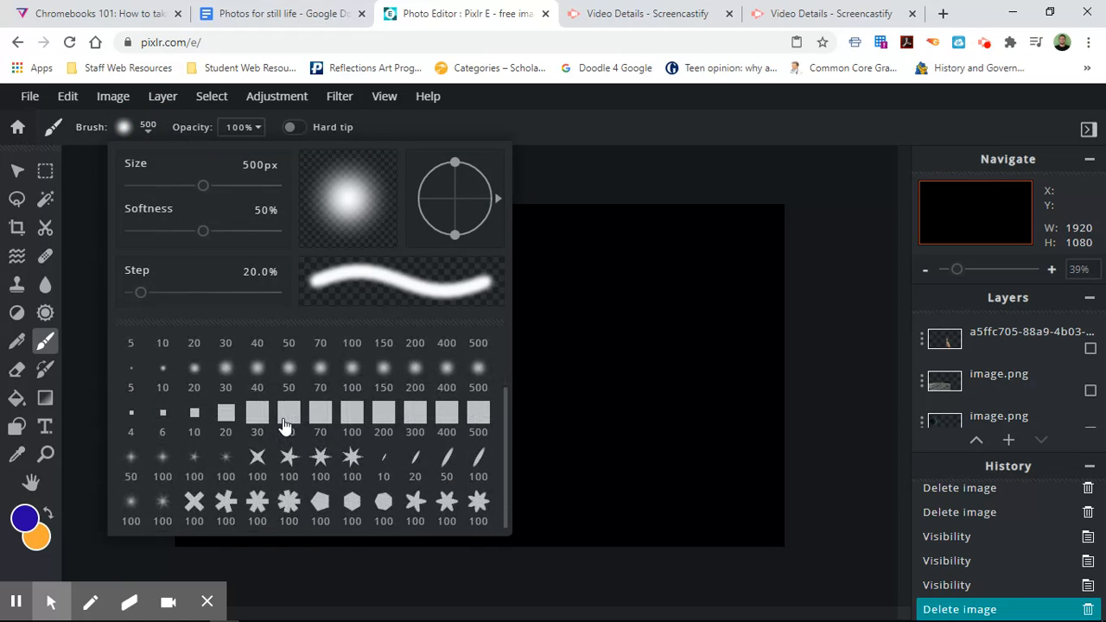
scroll(284, 424, "up", 1)
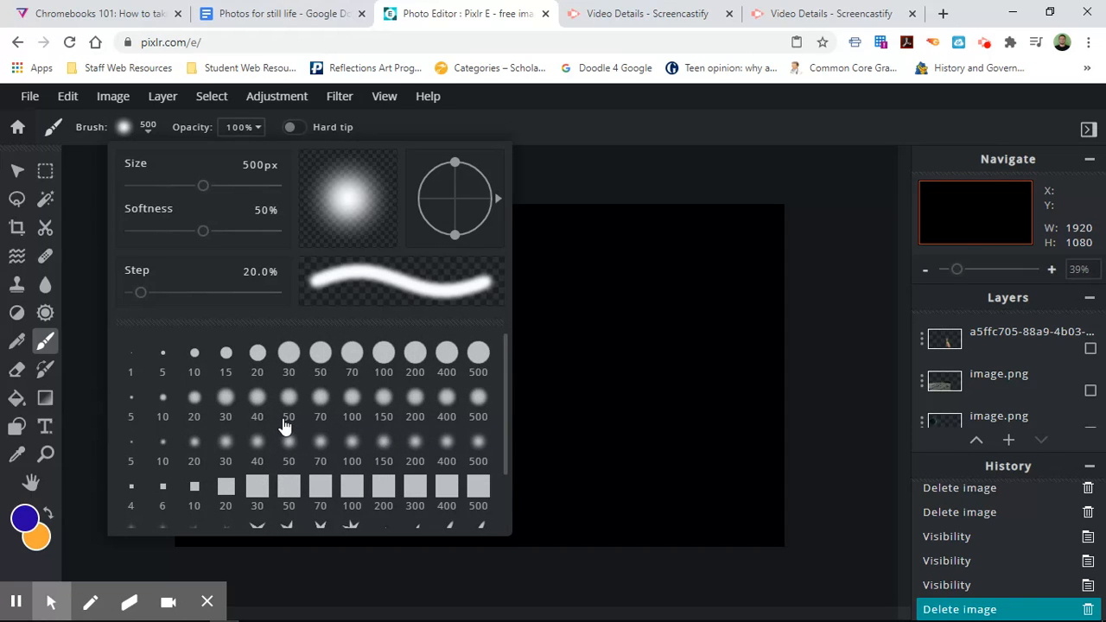
left_click(482, 454)
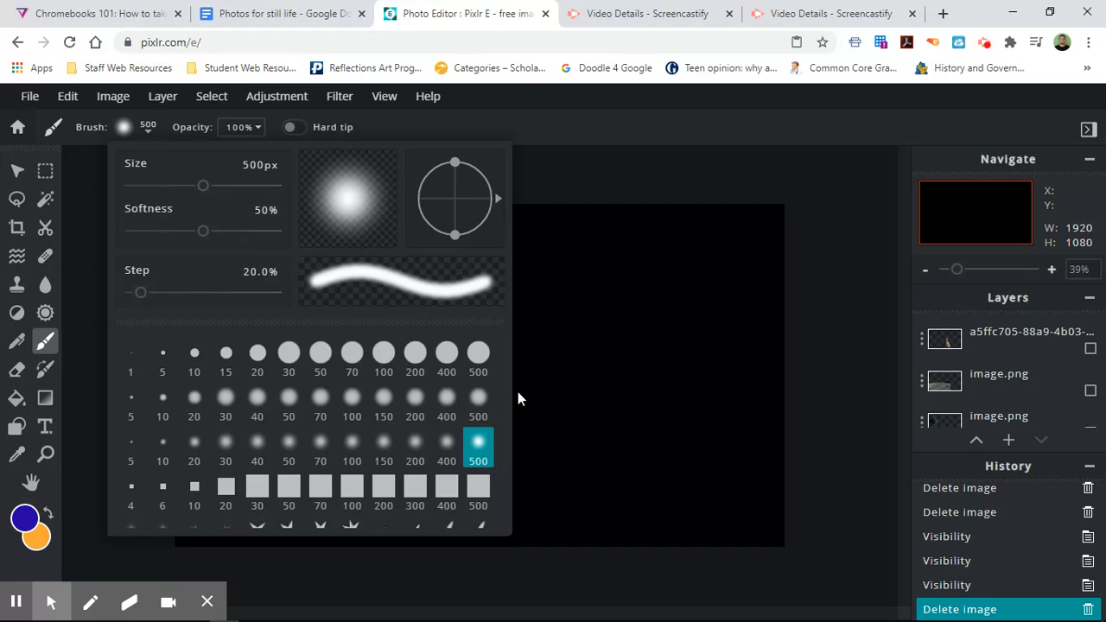
left_click(822, 327)
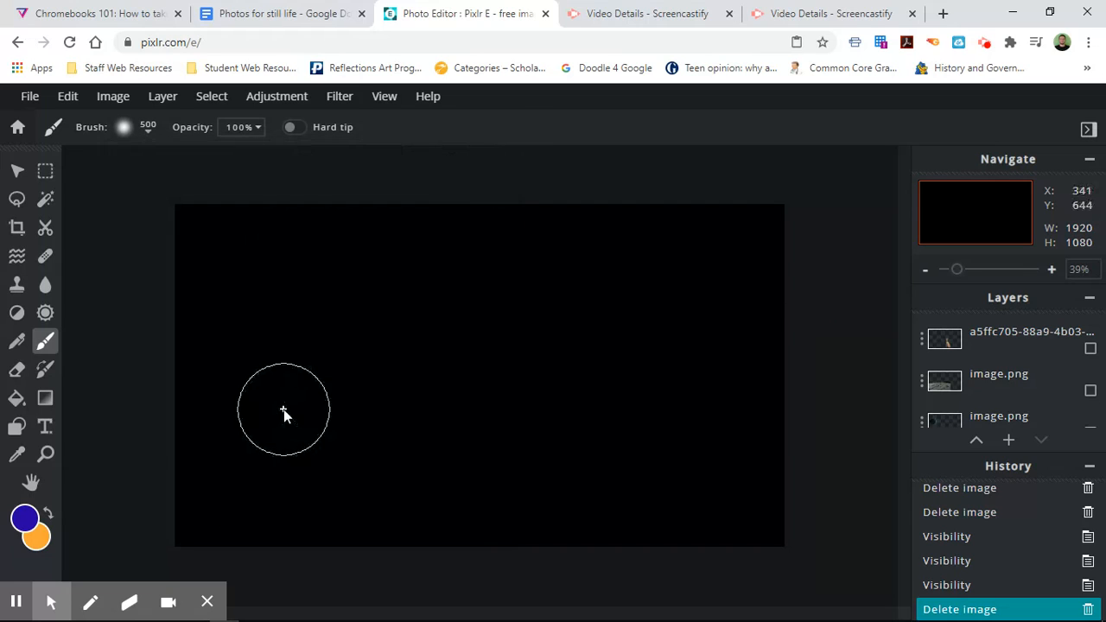
Set the foreground colour to the saved blue-violet #3303A5.
left_click(24, 519)
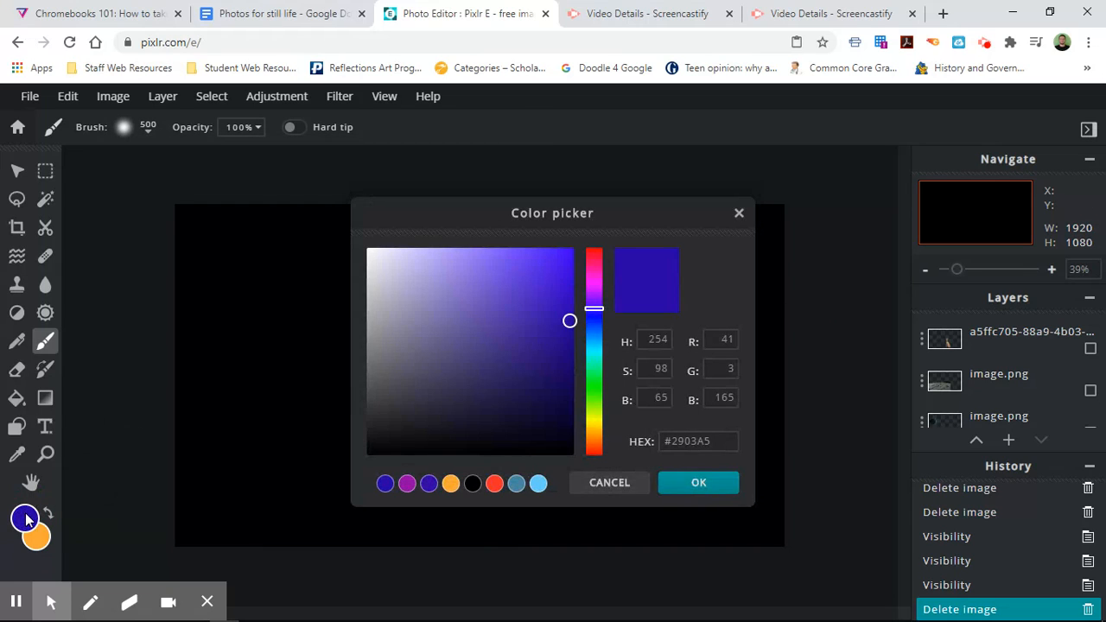
left_click(567, 317)
left_click_drag(566, 317, 569, 307)
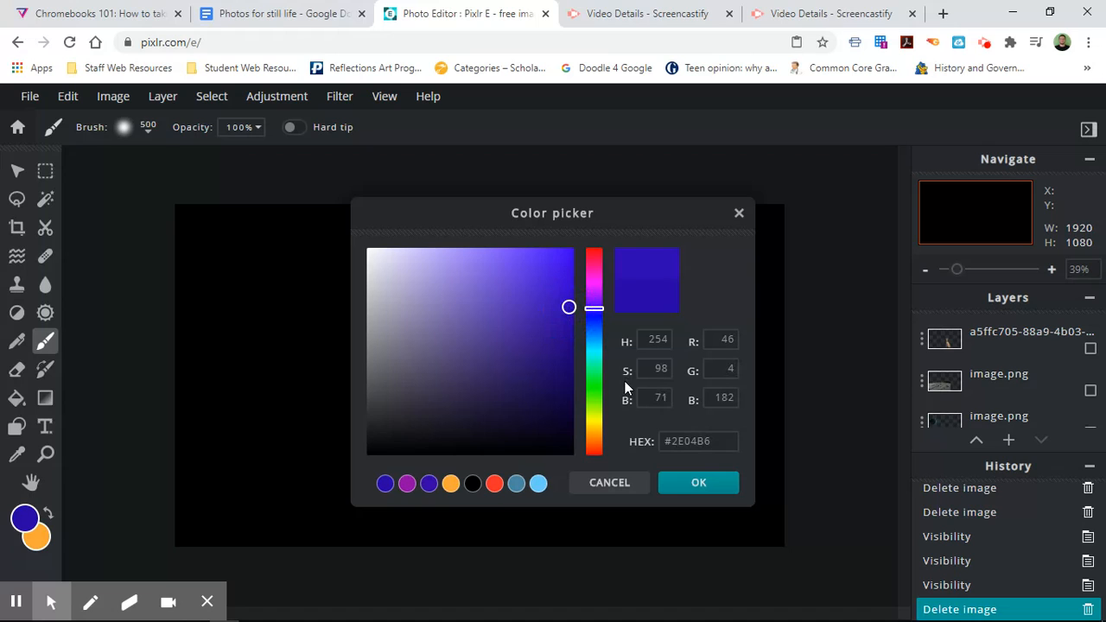
left_click(595, 317)
left_click(593, 316)
left_click(431, 486)
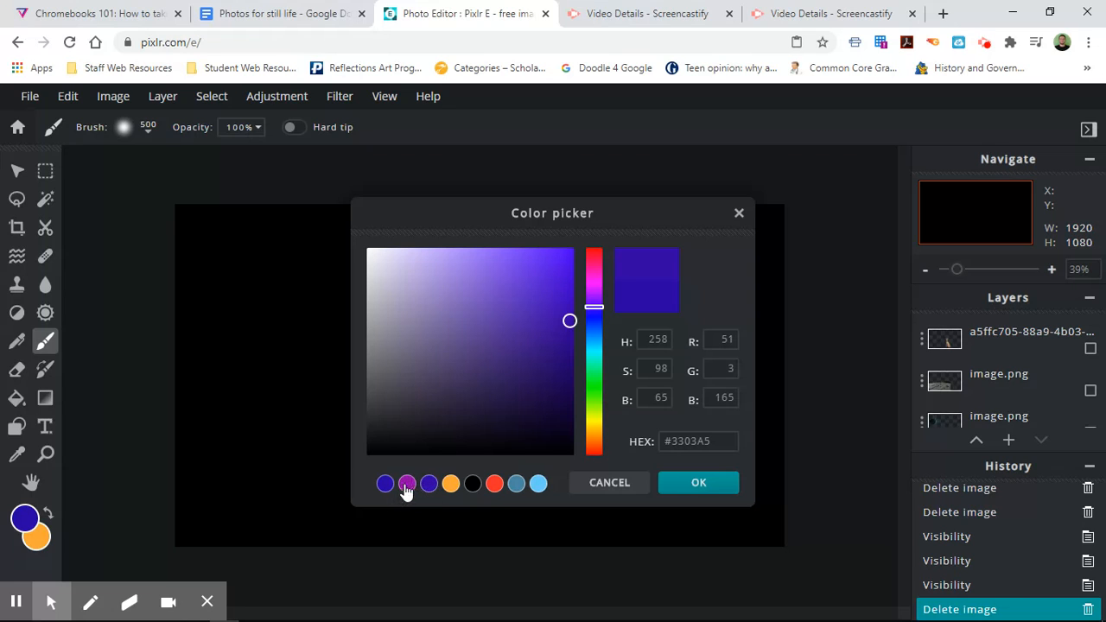
left_click(714, 490)
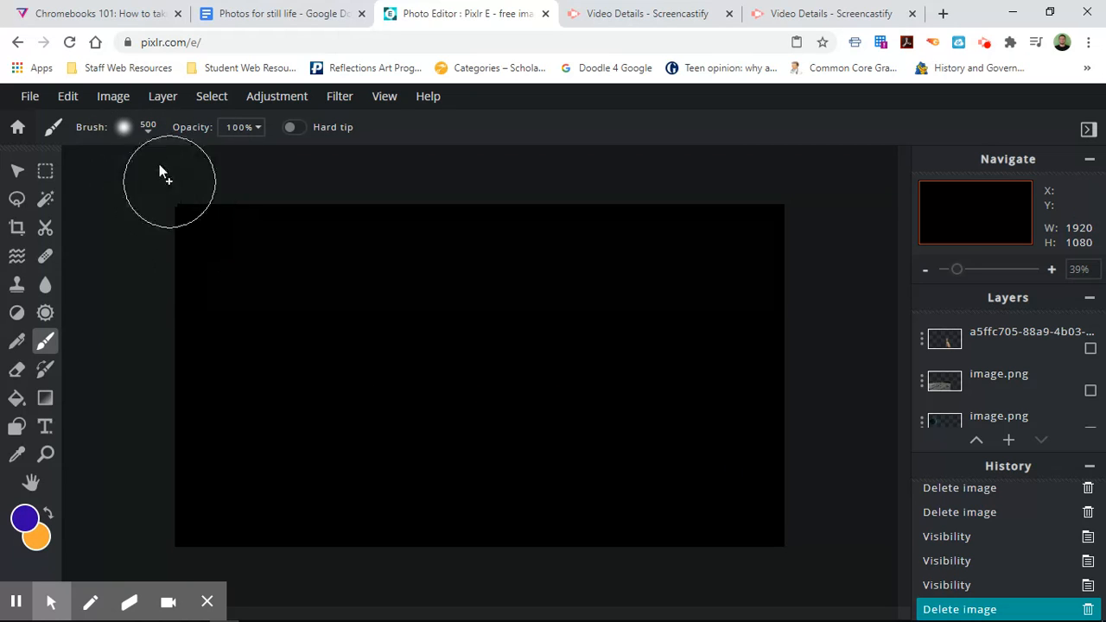
mouse_move(211, 253)
left_mouse_down()
mouse_move(316, 415)
mouse_move(330, 410)
left_mouse_up()
key("ctrl+z")
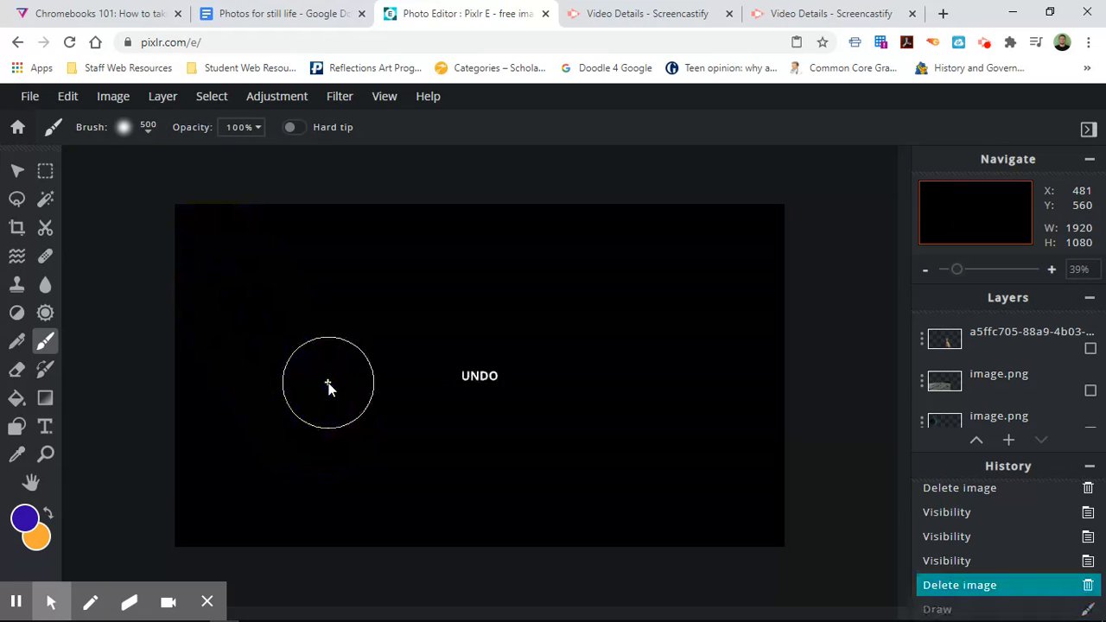
mouse_move(220, 233)
left_mouse_down()
mouse_move(311, 324)
mouse_move(321, 374)
left_mouse_up()
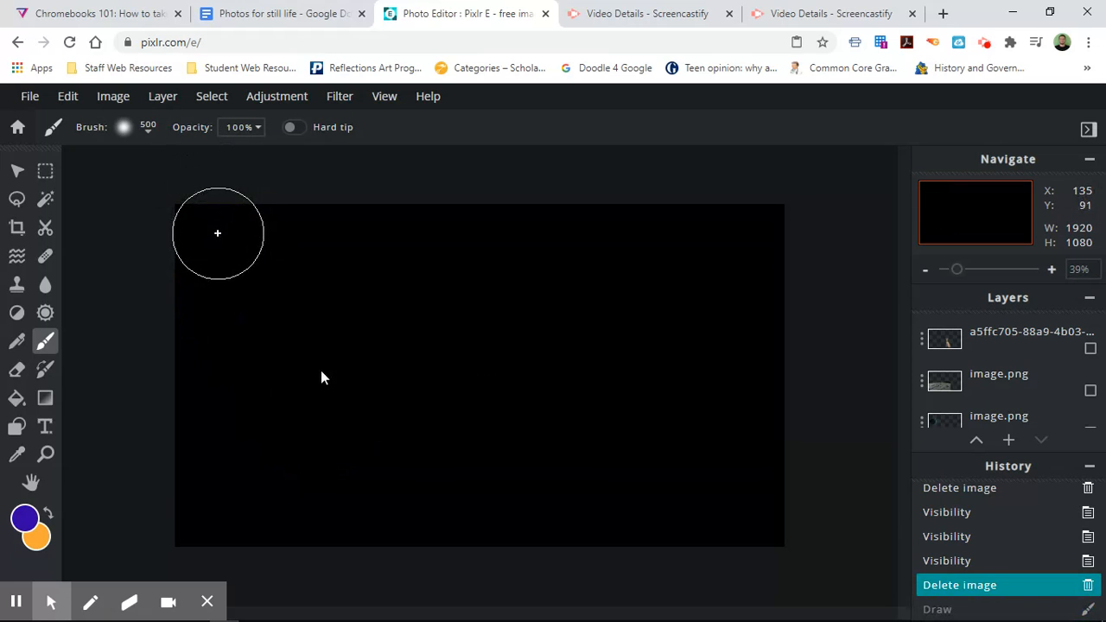
key("ctrl+z")
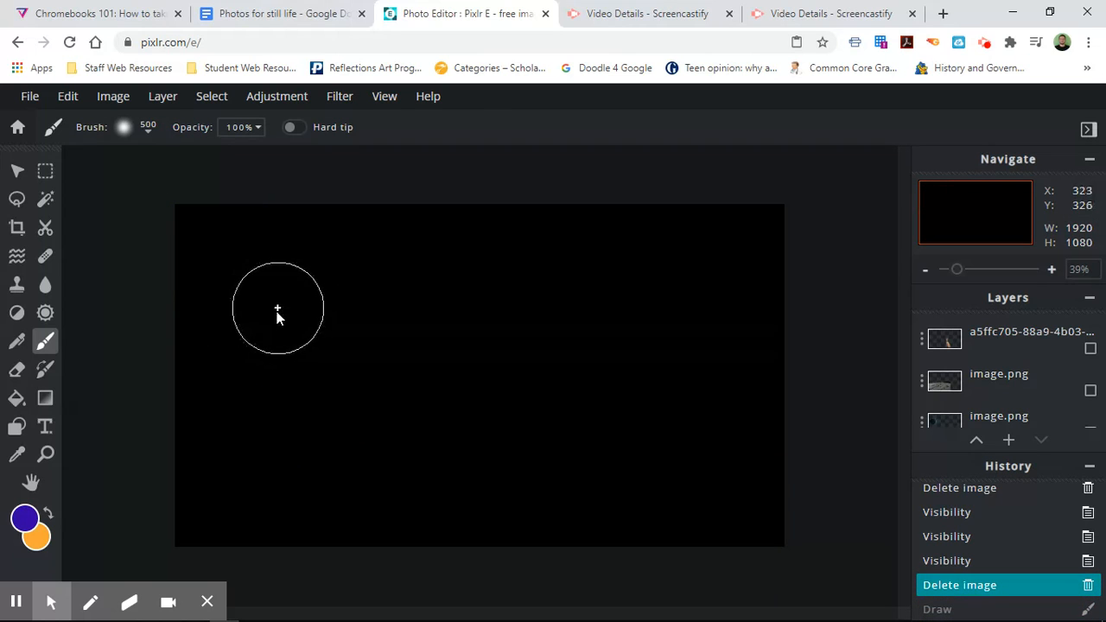
Paint broad, curved blue-violet strokes across the whole black canvas on Layer 5.
mouse_move(268, 309)
left_mouse_down()
mouse_move(303, 289)
mouse_move(383, 293)
mouse_move(409, 359)
left_mouse_up()
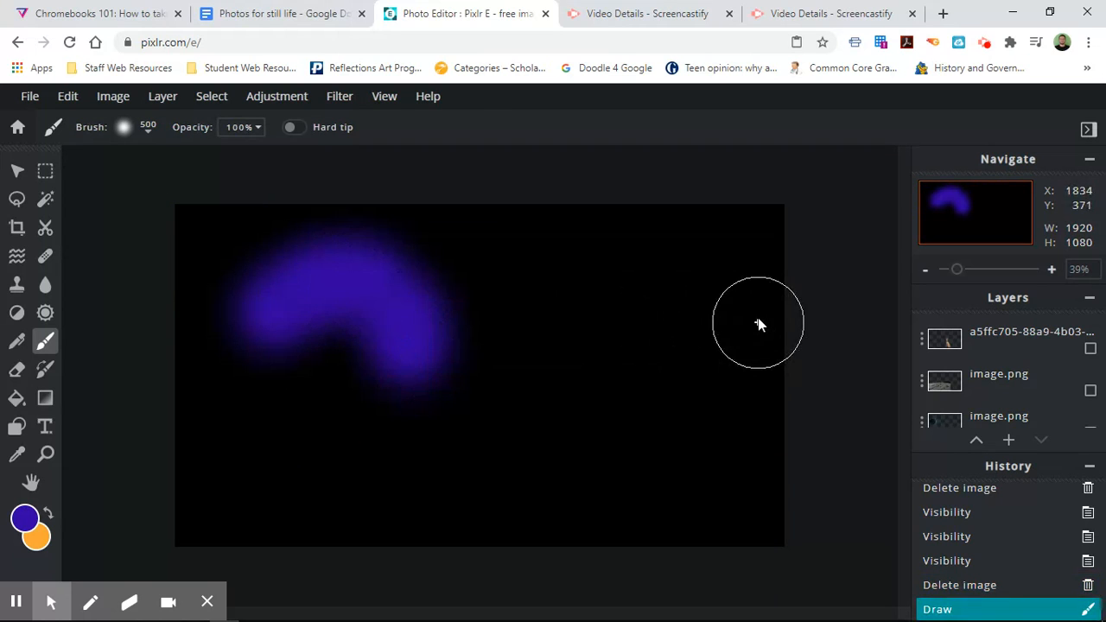
mouse_move(746, 291)
left_mouse_down()
mouse_move(707, 277)
mouse_move(622, 293)
mouse_move(577, 373)
left_mouse_up()
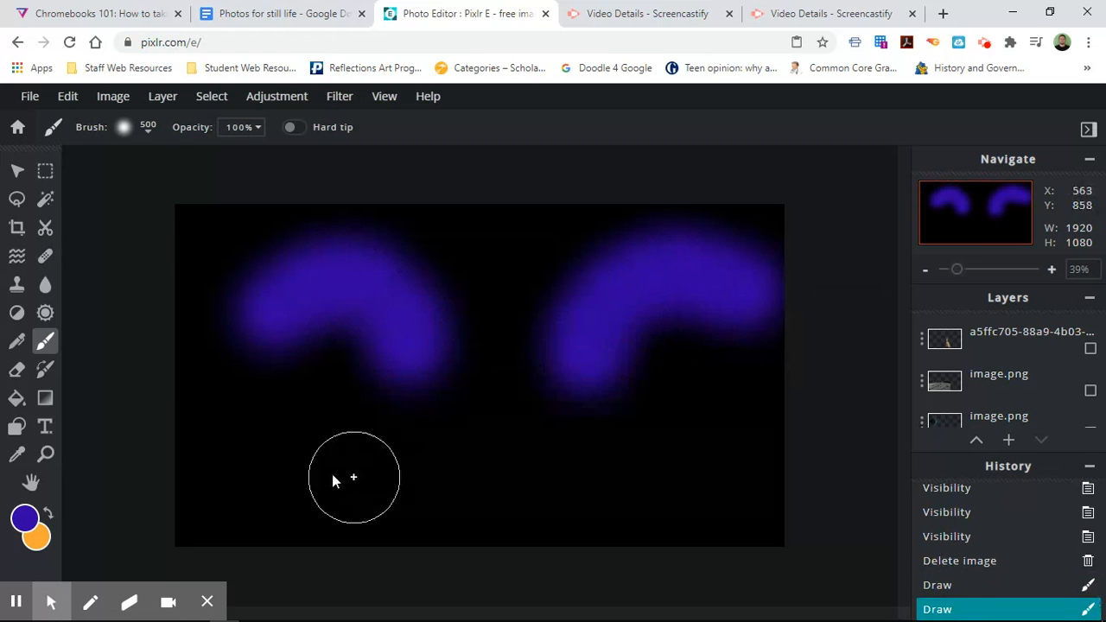
mouse_move(297, 454)
left_mouse_down()
mouse_move(350, 373)
mouse_move(471, 323)
mouse_move(506, 347)
left_mouse_up()
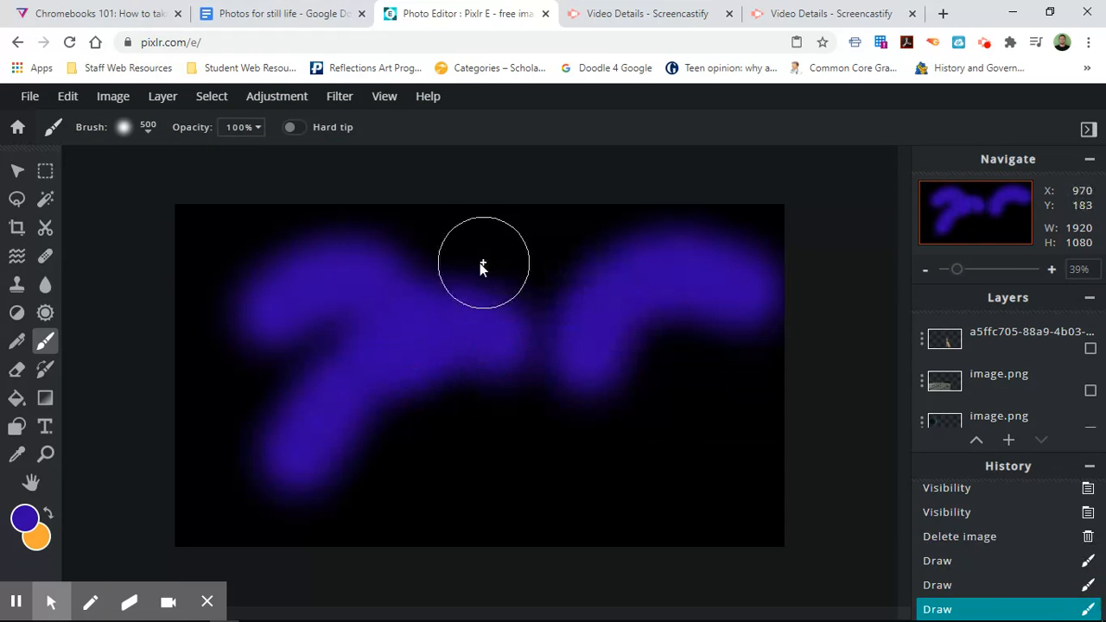
mouse_move(469, 449)
left_mouse_down()
mouse_move(592, 530)
mouse_move(691, 520)
left_mouse_up()
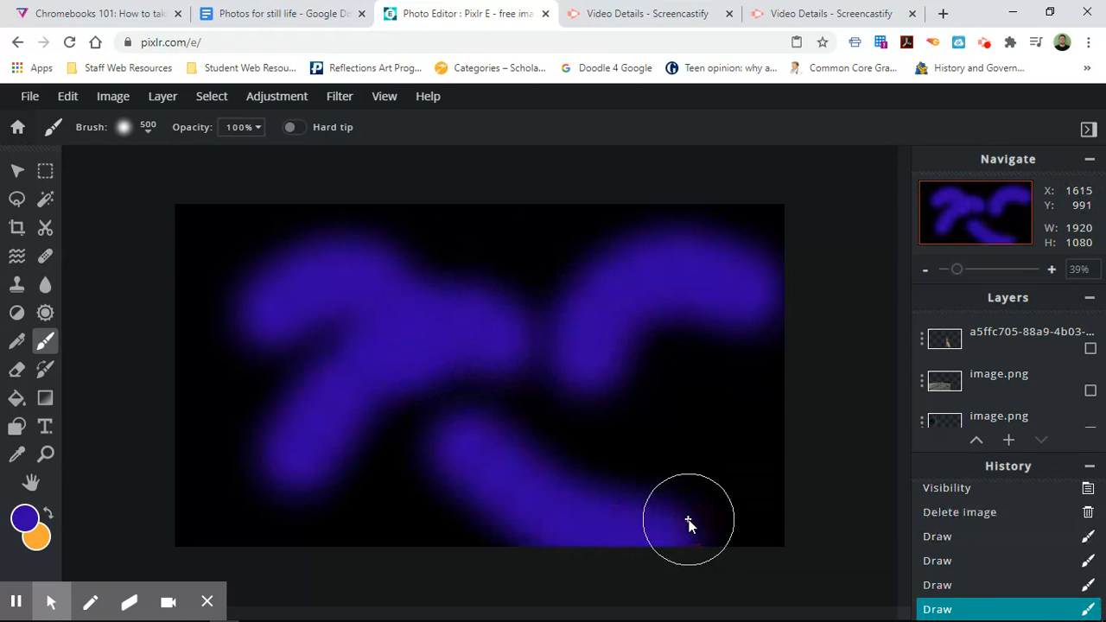
left_click_drag(533, 242, 342, 216)
left_click_drag(198, 412, 243, 514)
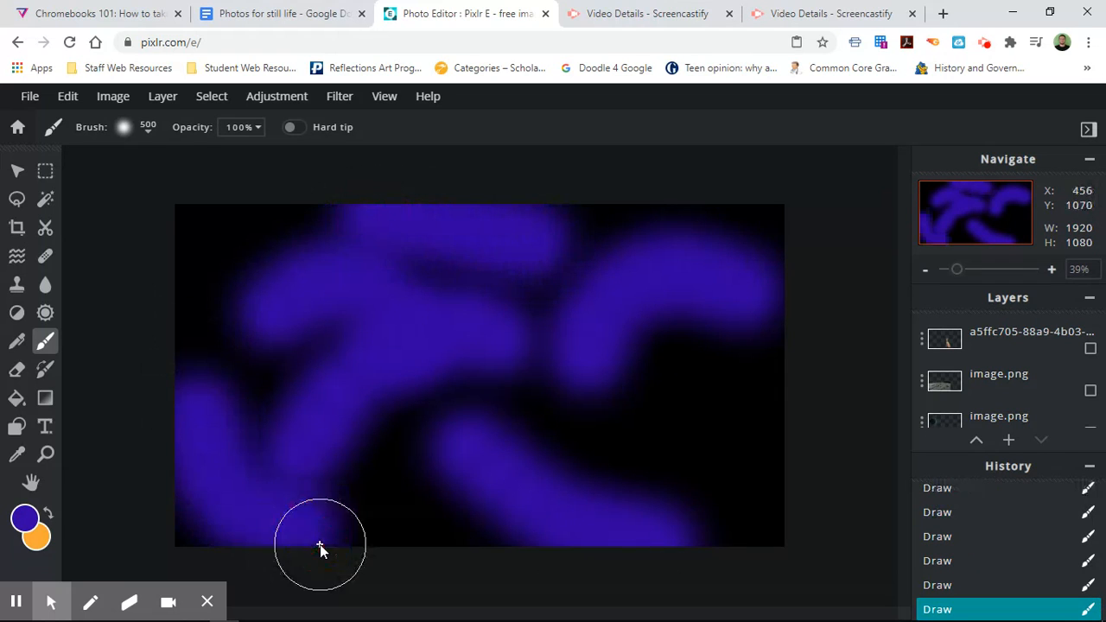
mouse_move(767, 410)
left_mouse_down()
mouse_move(701, 465)
mouse_move(689, 557)
left_mouse_up()
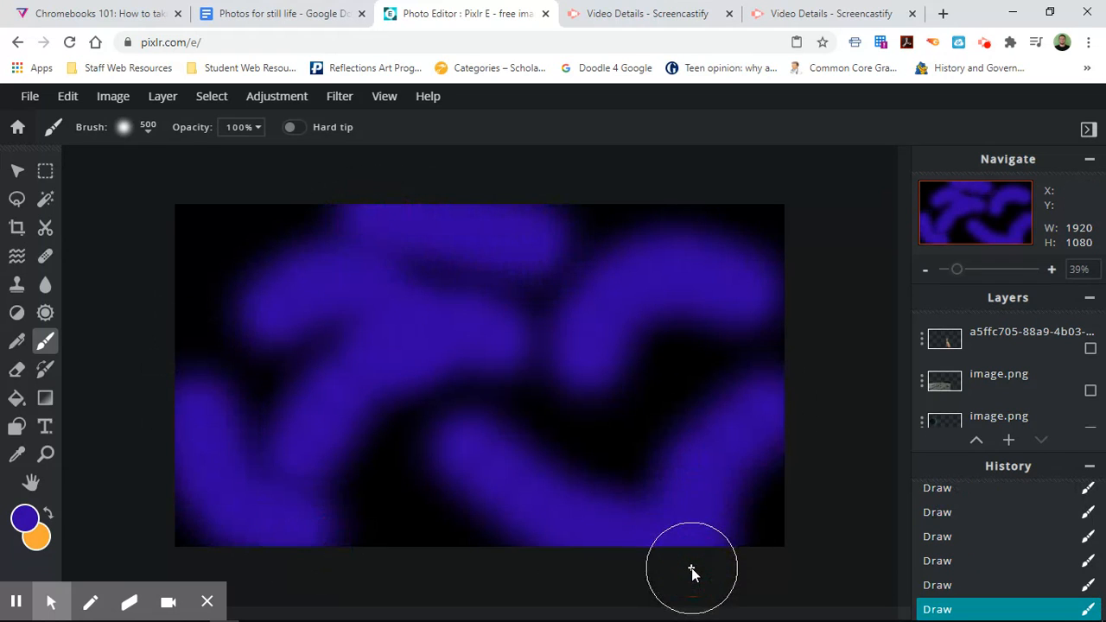
left_click_drag(399, 505, 424, 437)
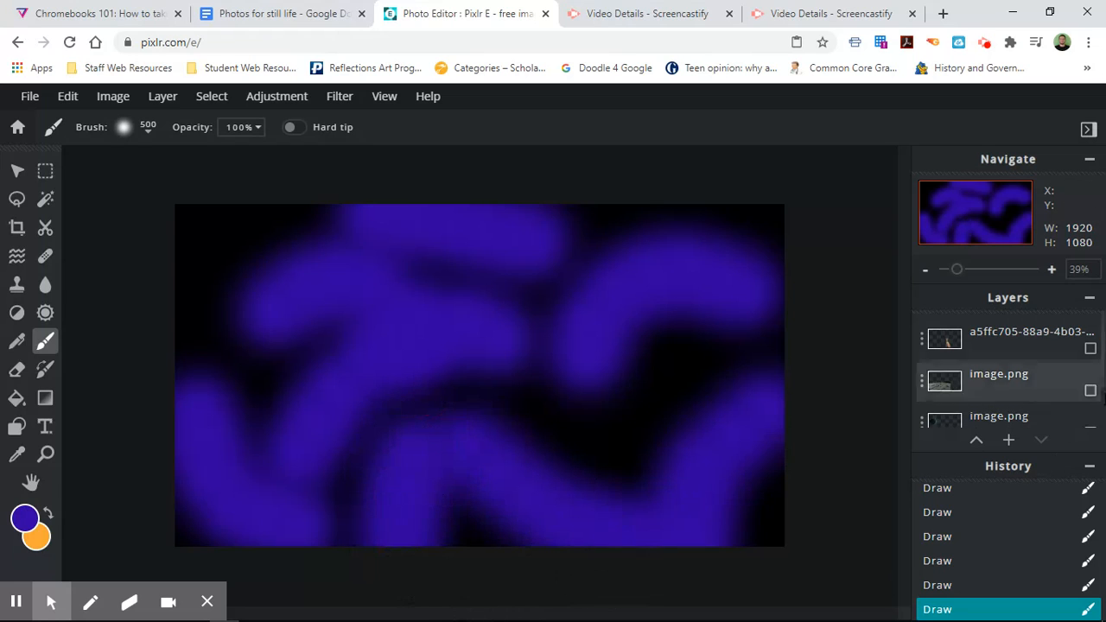
Undo all the blue-violet brush strokes and the clearing of Layer 5.
scroll(1090, 354, "down", 2)
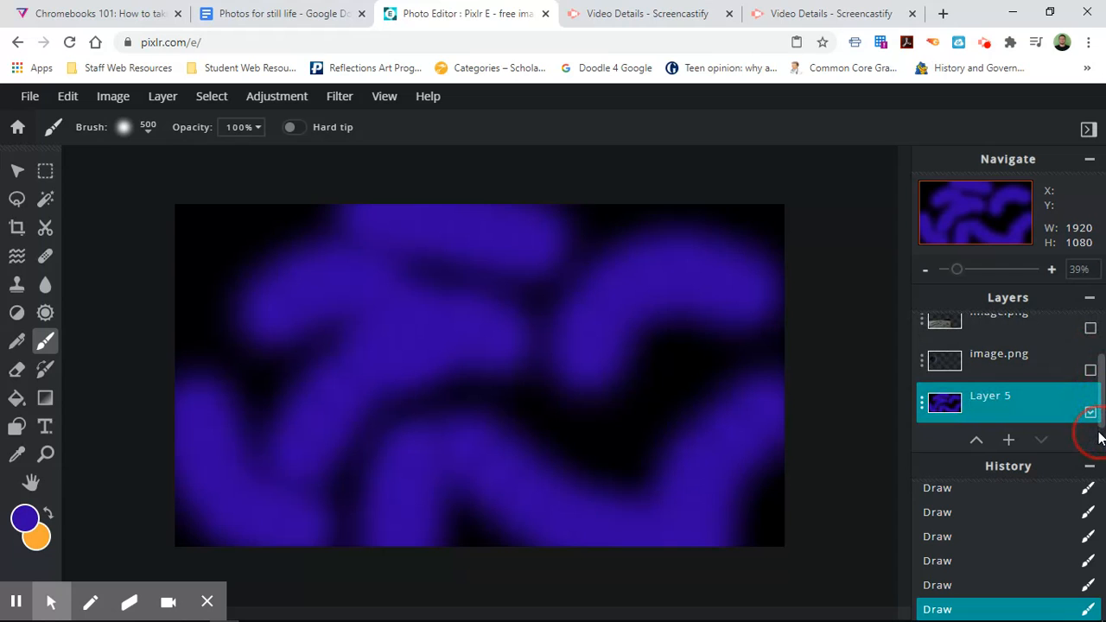
key("ctrl+z")
key("ctrl+z")
key("ctrl+z")
key("ctrl+z")
key("ctrl+z")
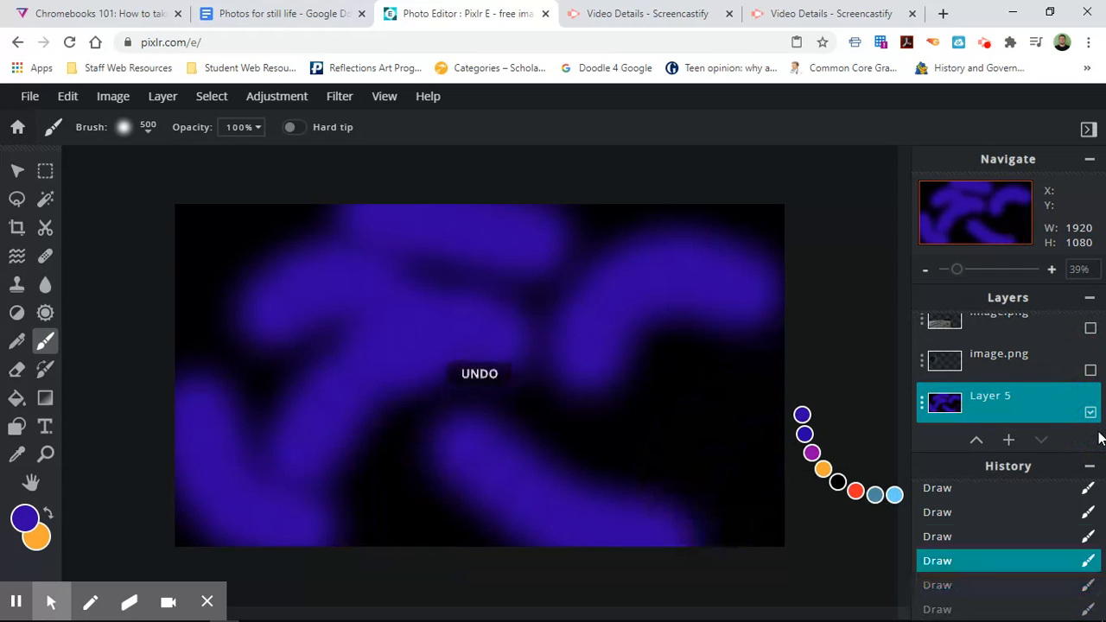
key("ctrl+z")
key("ctrl+z")
key("ctrl+z")
key("ctrl+z")
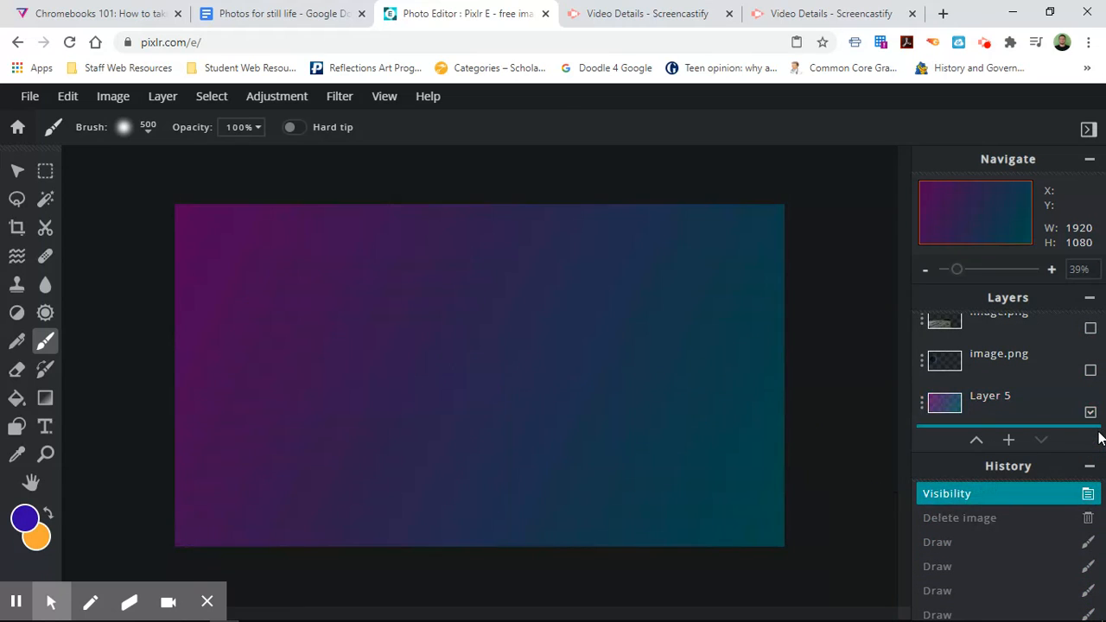
Delete the gradient image from Layer 5 and add a new empty layer.
left_click(996, 397)
key("Delete")
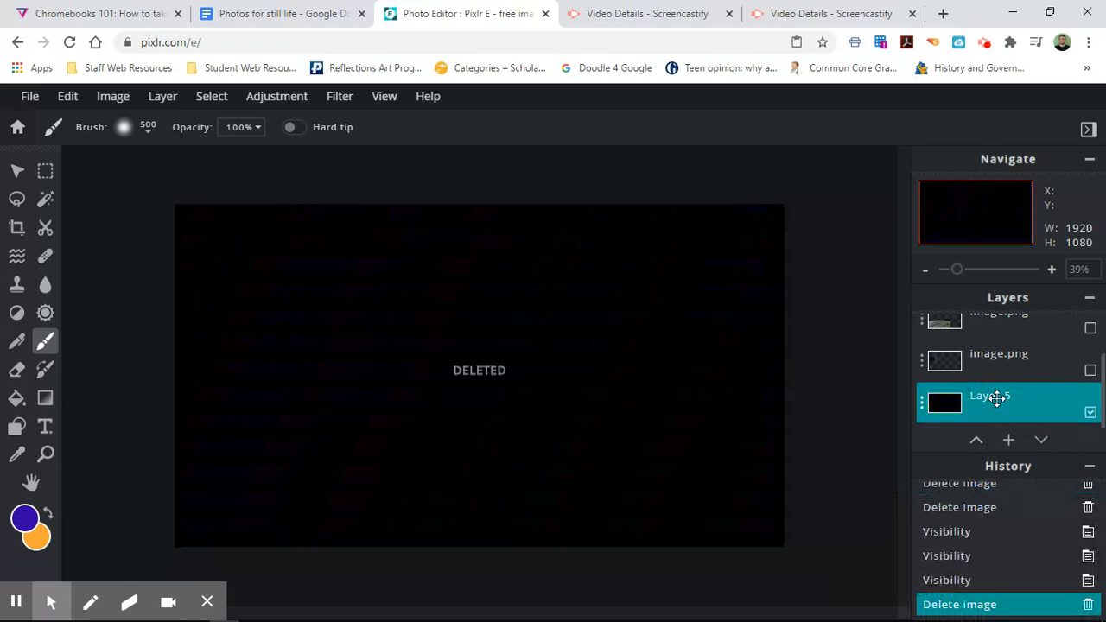
left_click(1008, 440)
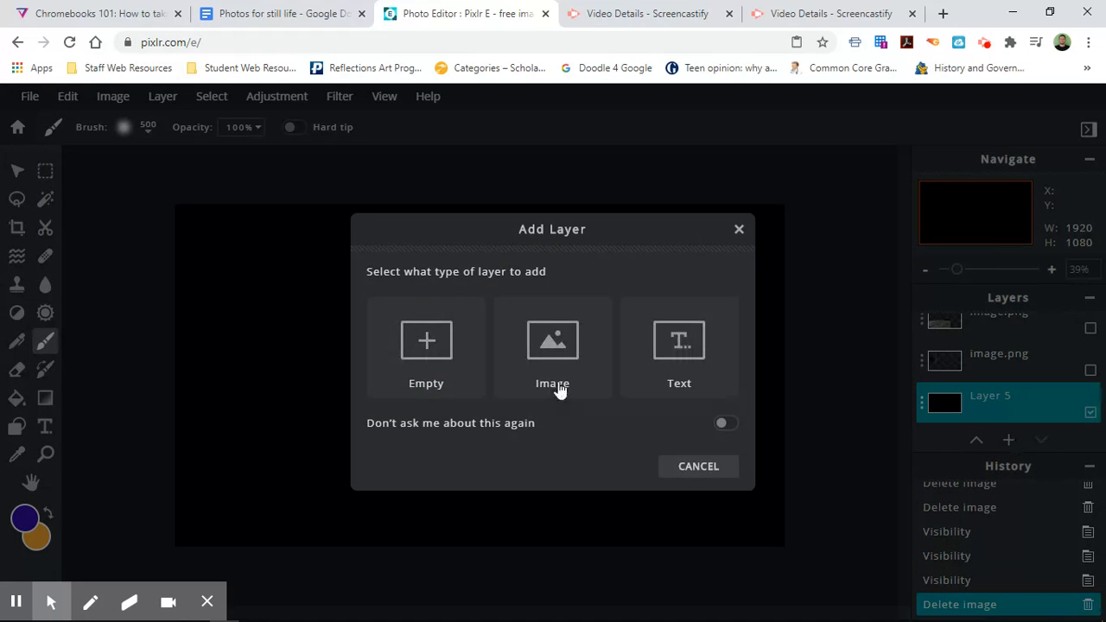
left_click(450, 371)
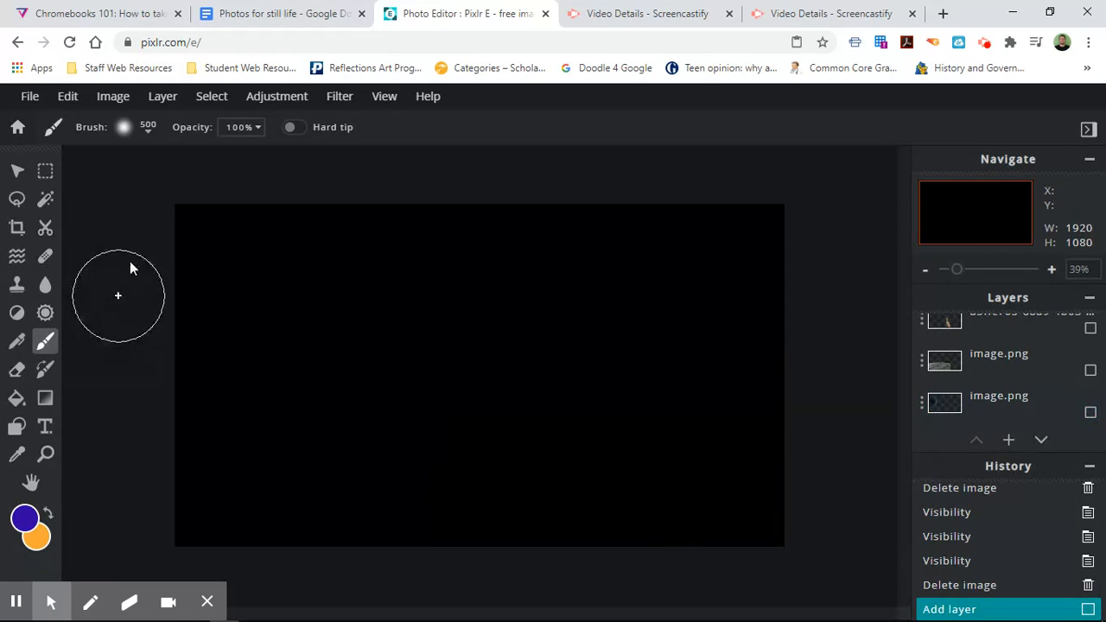
Paint wide, soft blue-violet strokes over most of the canvas on the new layer, leaving some black gaps.
mouse_move(266, 232)
left_mouse_down()
mouse_move(360, 360)
mouse_move(366, 388)
left_mouse_up()
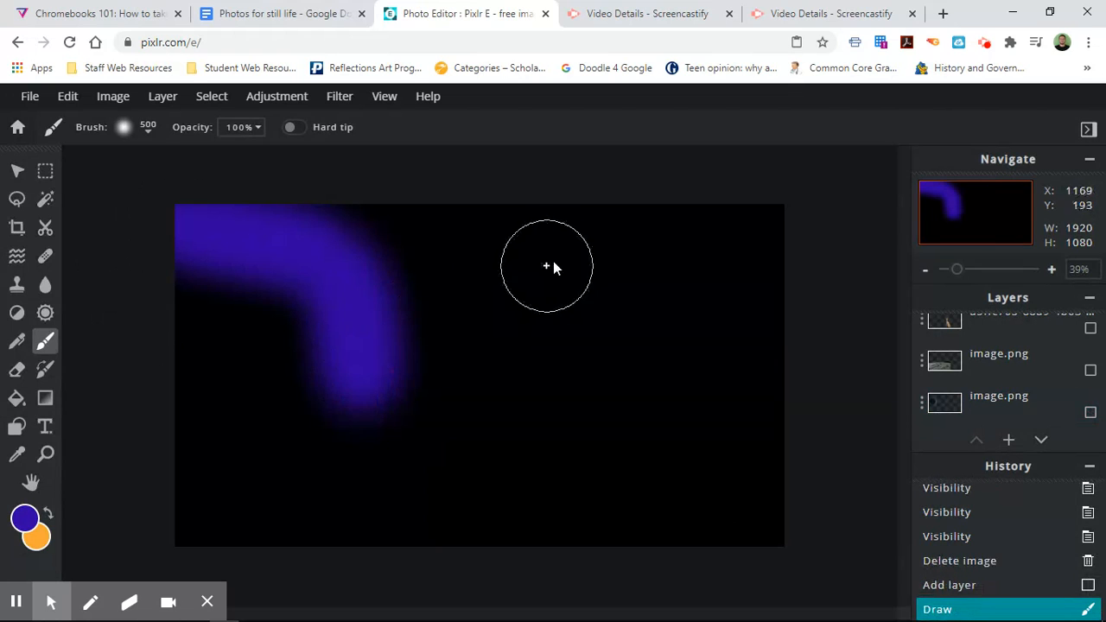
mouse_move(557, 250)
left_mouse_down()
mouse_move(386, 282)
mouse_move(362, 305)
mouse_move(239, 523)
left_mouse_up()
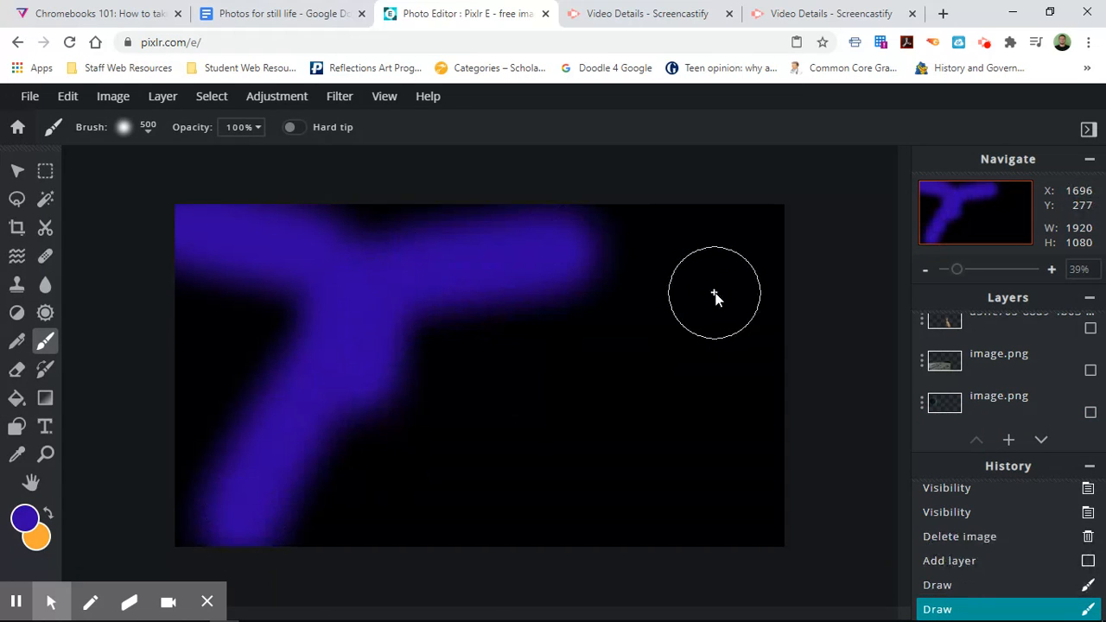
mouse_move(716, 292)
left_mouse_down()
mouse_move(516, 377)
mouse_move(517, 422)
mouse_move(704, 320)
left_mouse_up()
mouse_move(469, 368)
left_mouse_down()
mouse_move(379, 546)
mouse_move(449, 423)
left_mouse_up()
mouse_move(723, 468)
left_mouse_down()
mouse_move(569, 515)
mouse_move(684, 530)
mouse_move(782, 494)
left_mouse_up()
mouse_move(301, 291)
left_mouse_down()
mouse_move(207, 329)
mouse_move(162, 318)
mouse_move(182, 267)
mouse_move(220, 299)
left_mouse_up()
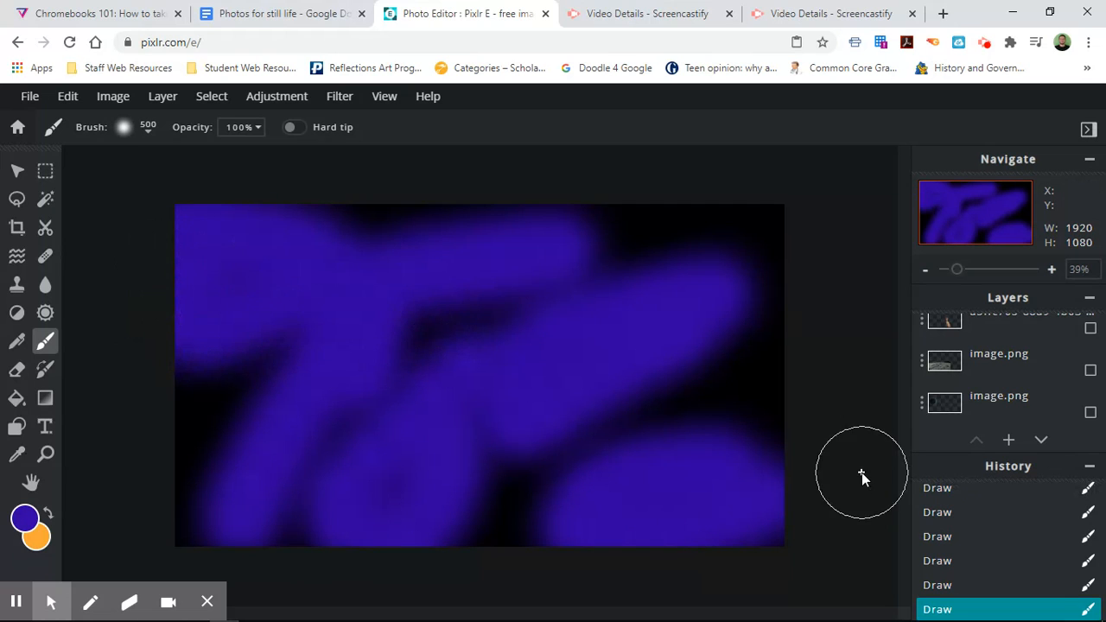
Add an empty layer and paint wide, soft, curved strokes in purple #8F03A5 across most of the canvas on it.
left_click(1009, 442)
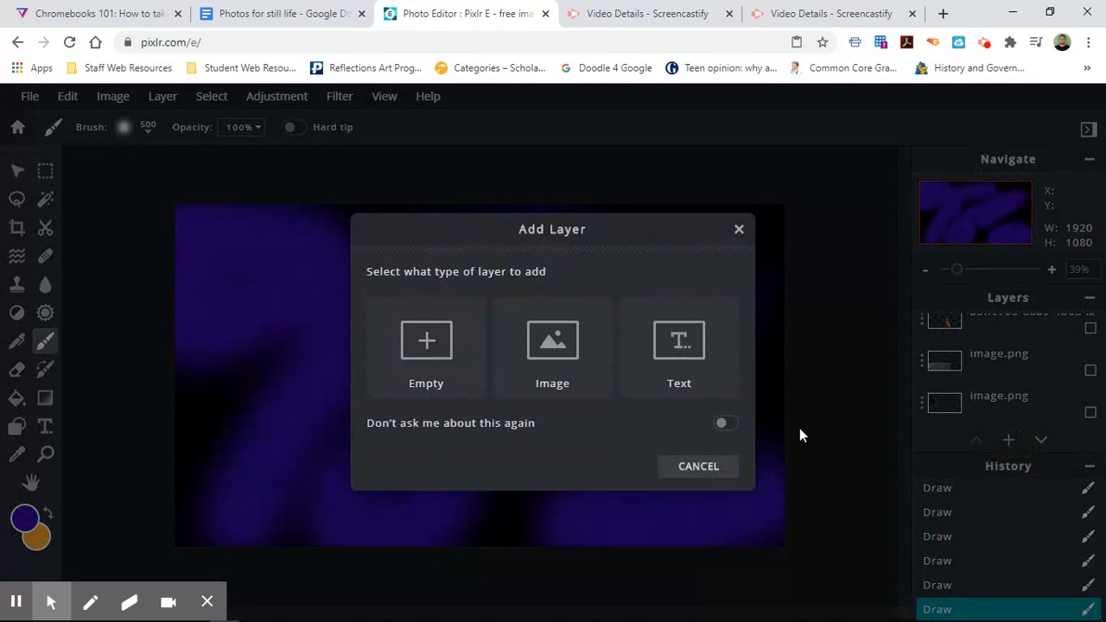
left_click(455, 381)
left_click(25, 519)
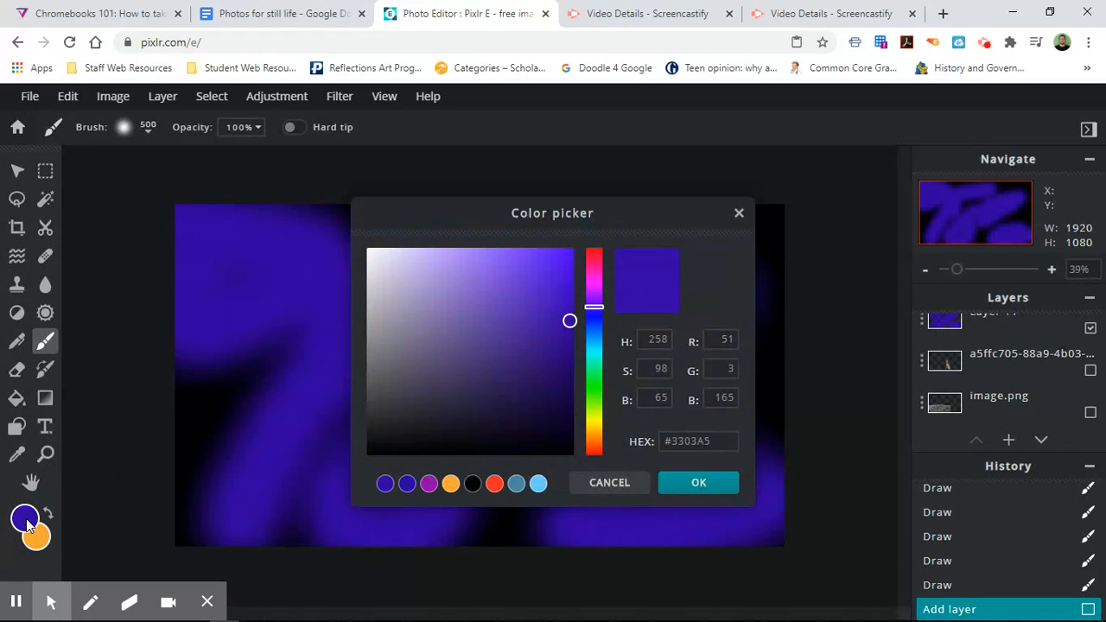
left_click(429, 483)
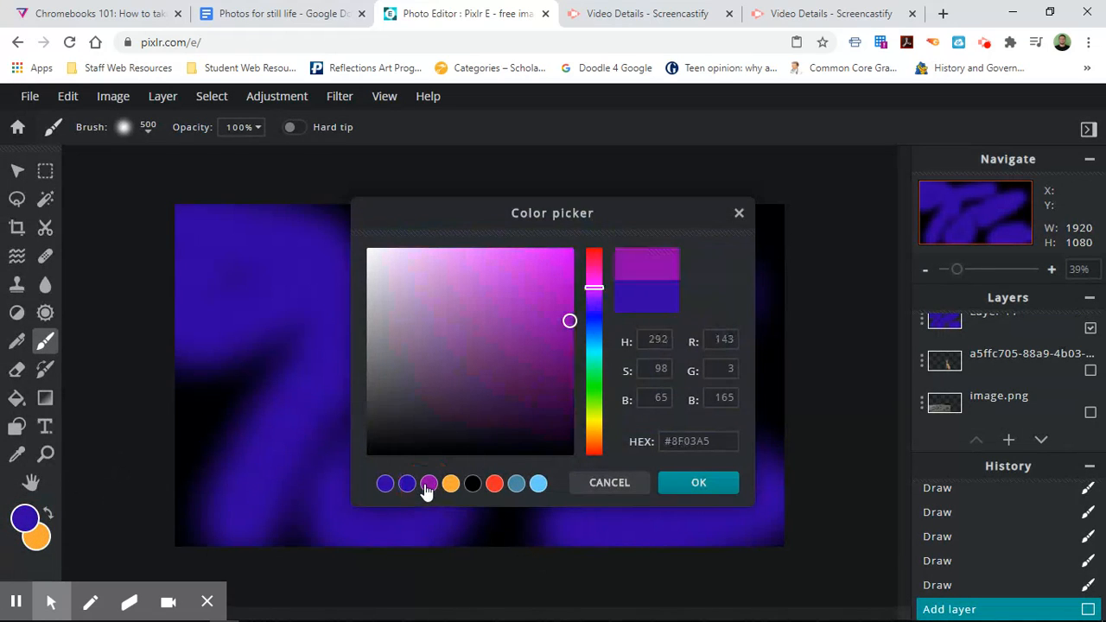
left_click(691, 483)
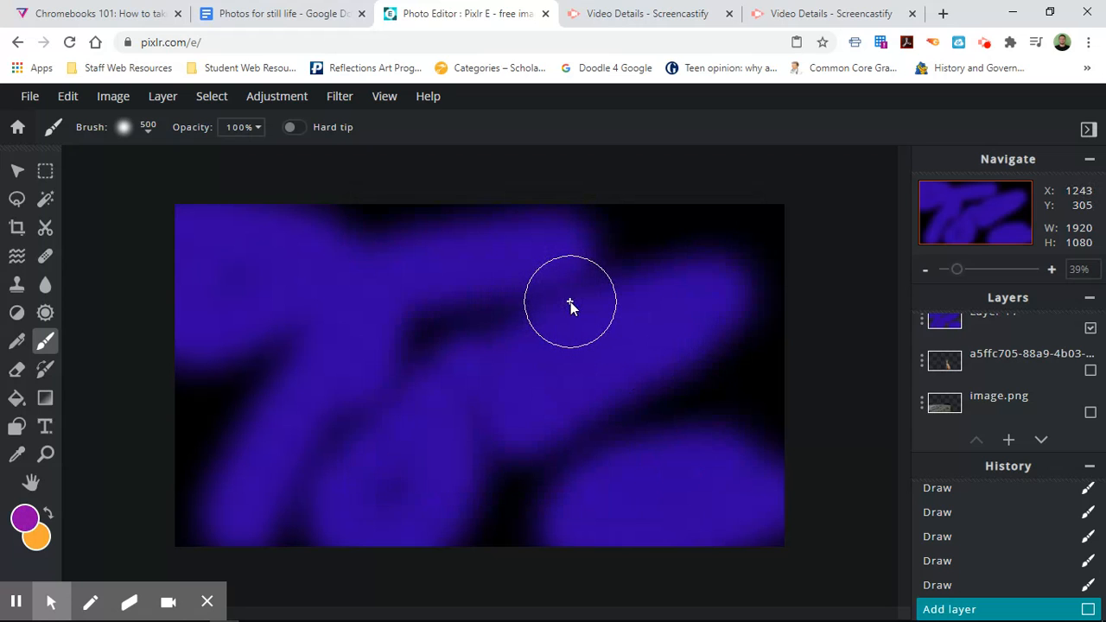
mouse_move(556, 302)
left_mouse_down()
mouse_move(434, 315)
mouse_move(344, 384)
mouse_move(305, 441)
mouse_move(285, 519)
left_mouse_up()
mouse_move(193, 362)
left_mouse_down()
mouse_move(251, 397)
mouse_move(325, 285)
mouse_move(387, 255)
mouse_move(482, 248)
left_mouse_up()
mouse_move(676, 461)
left_mouse_down()
mouse_move(571, 454)
mouse_move(491, 523)
left_mouse_up()
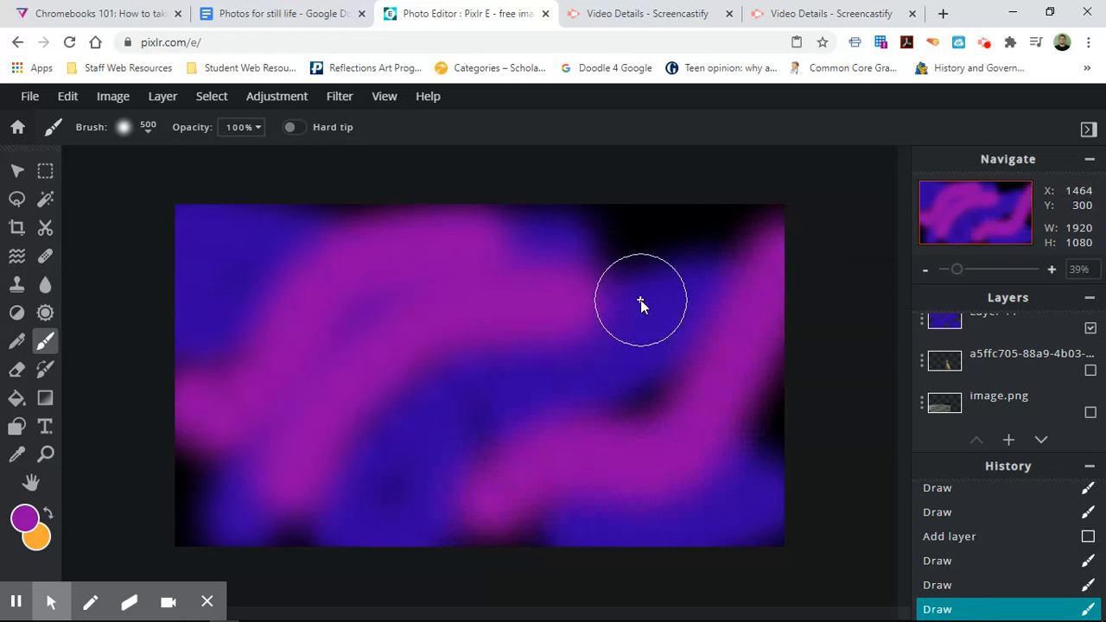
mouse_move(632, 256)
left_mouse_down()
mouse_move(754, 201)
mouse_move(772, 227)
left_mouse_up()
mouse_move(649, 427)
left_mouse_down()
mouse_move(643, 411)
mouse_move(566, 392)
mouse_move(455, 406)
mouse_move(321, 496)
left_mouse_up()
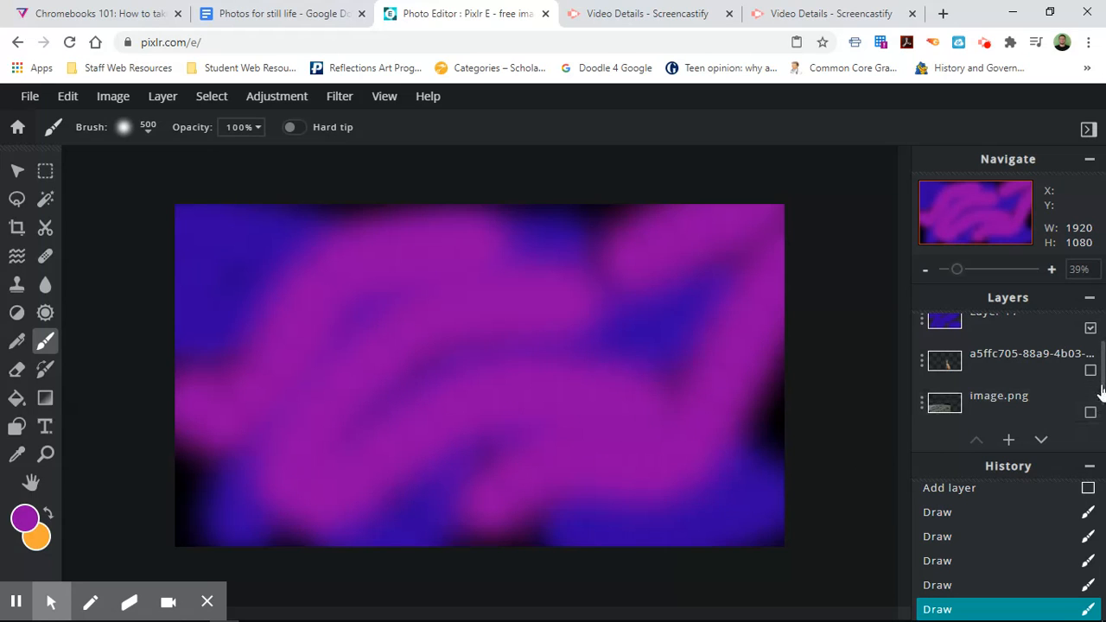
Try the Multiply and Screen blend modes on Layer 12.
left_click_drag(1101, 390, 1100, 367)
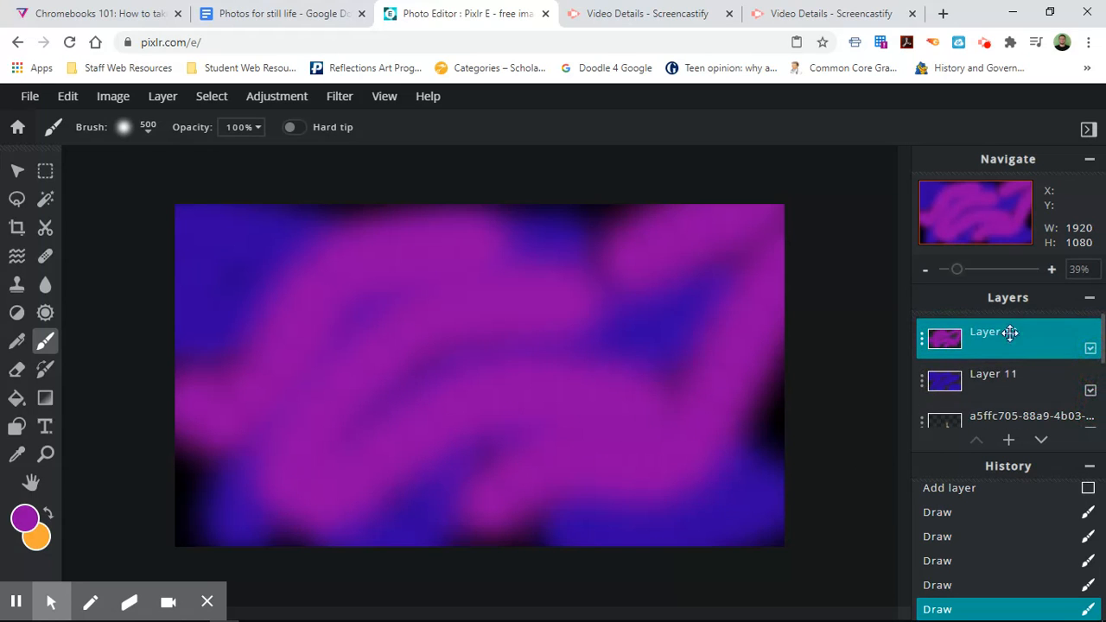
left_click(923, 344)
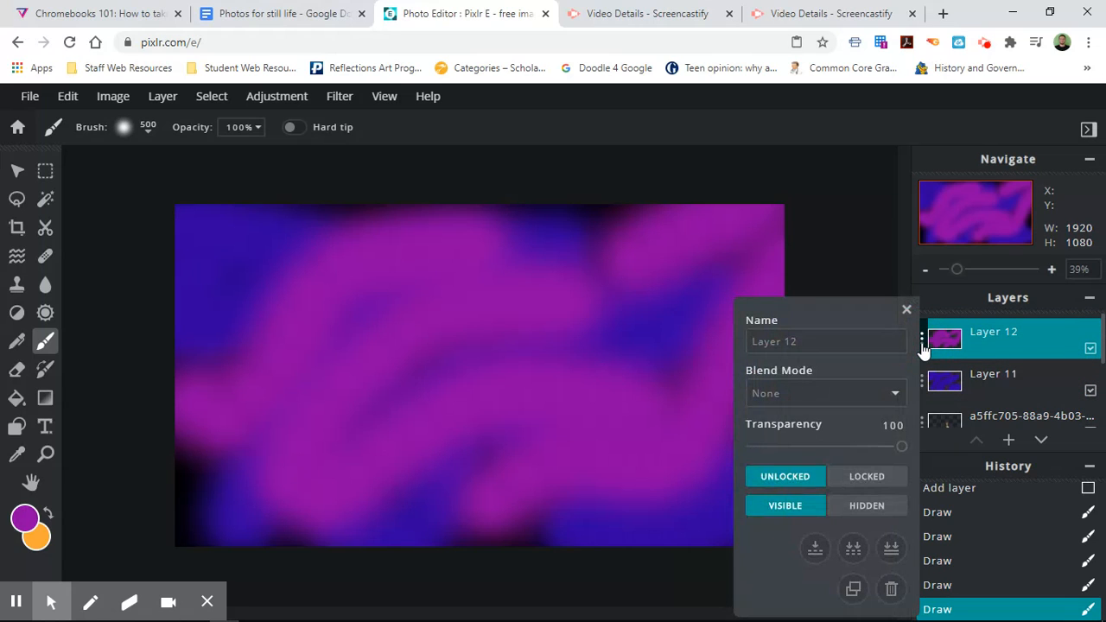
left_click(896, 399)
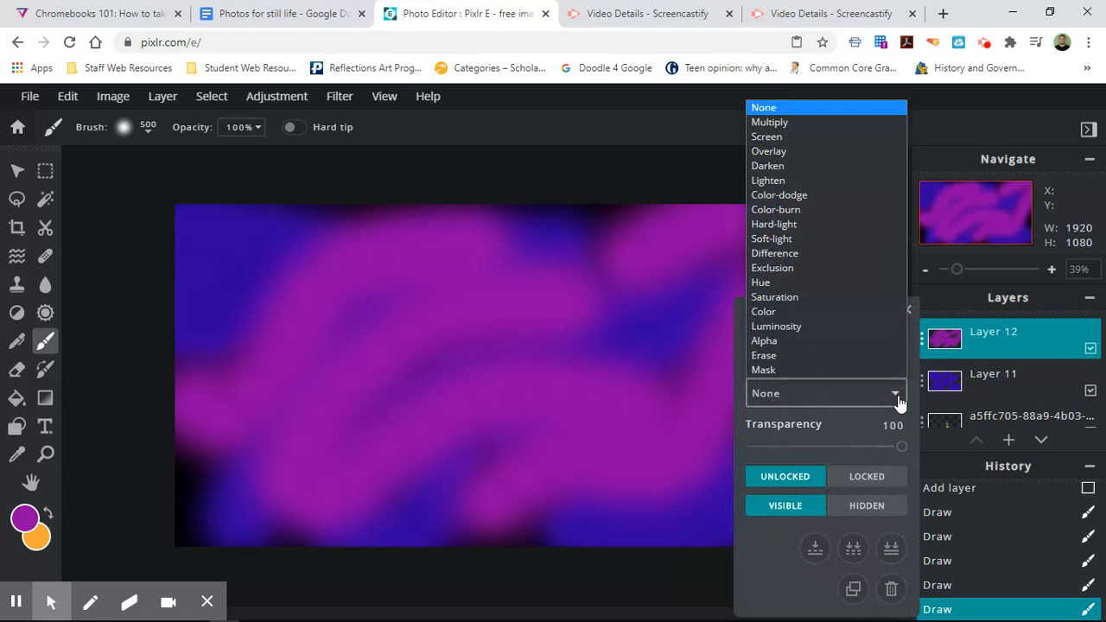
left_click(812, 122)
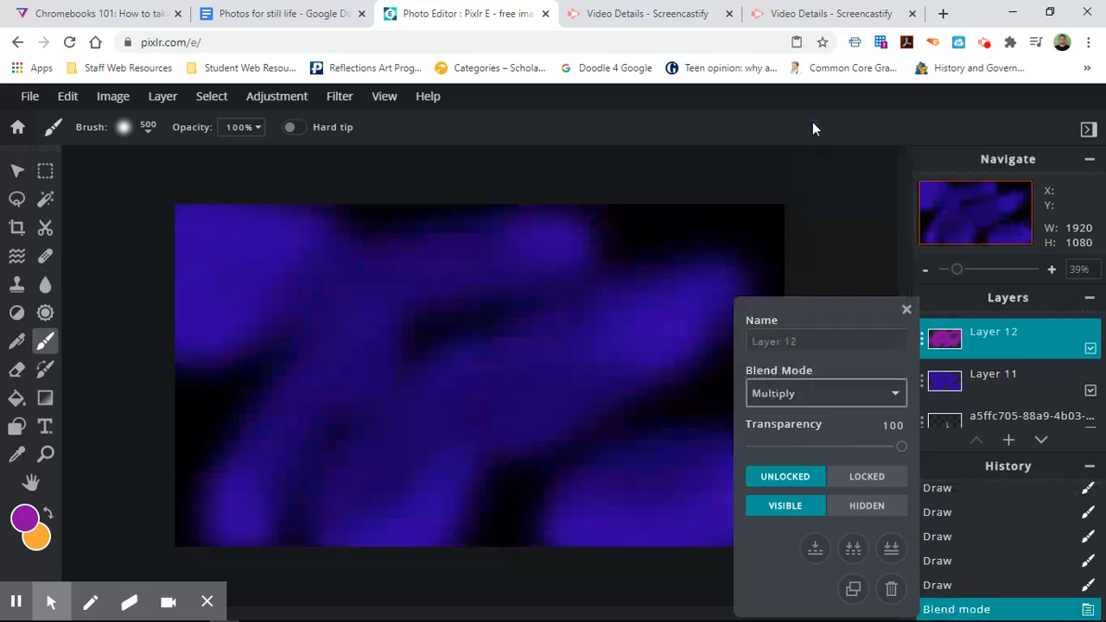
left_click(894, 394)
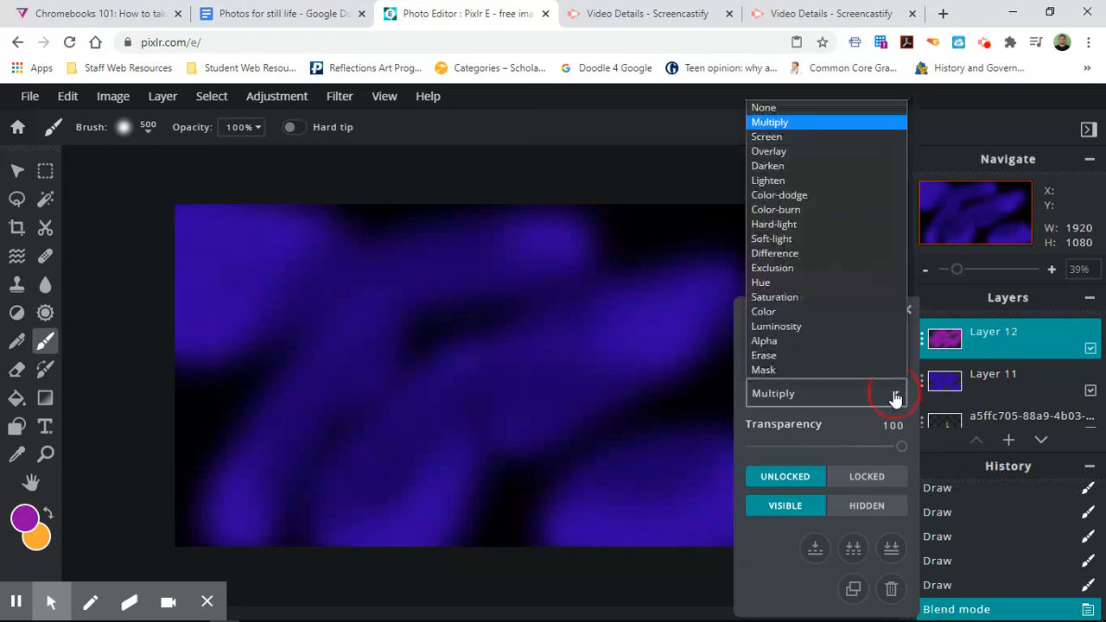
left_click(813, 140)
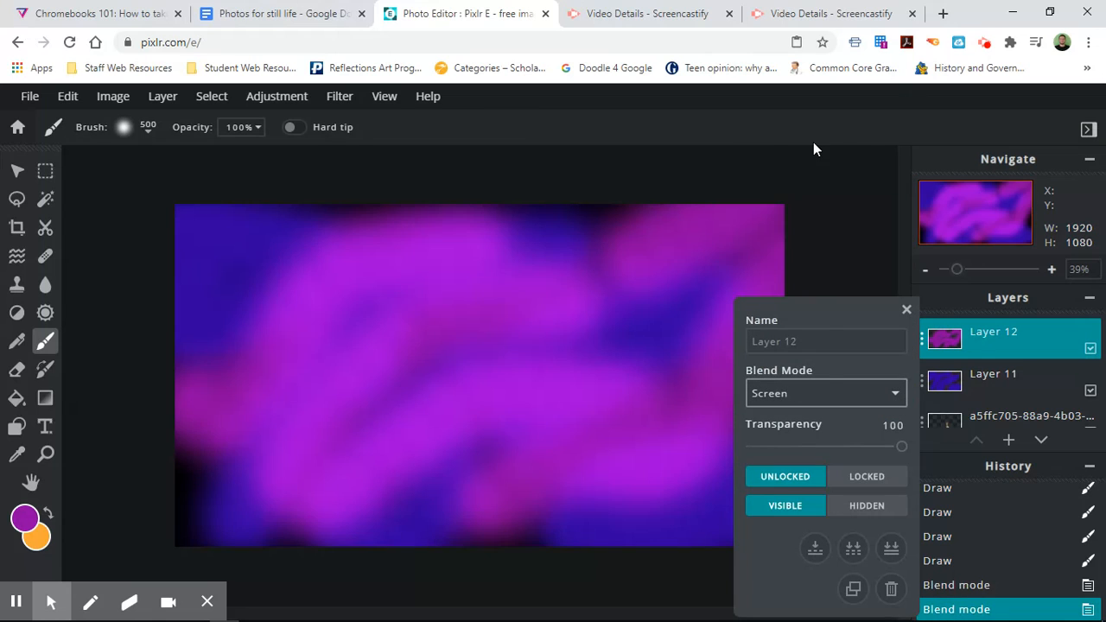
Set Layer 12's blend mode to Color-dodge and close its layer settings.
left_click(878, 395)
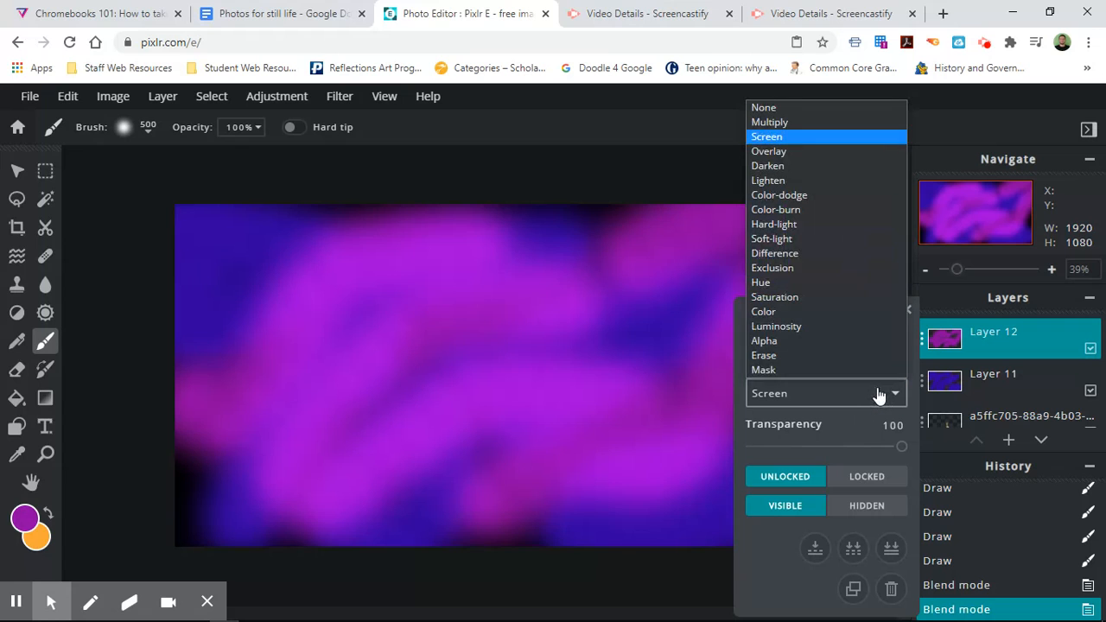
left_click(800, 197)
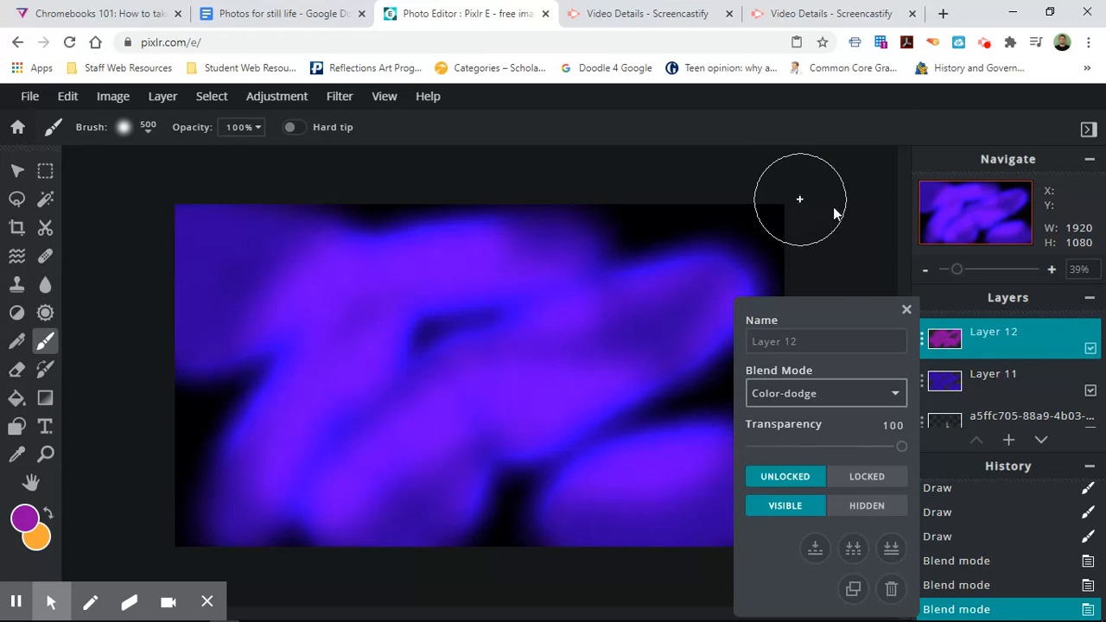
left_click(907, 309)
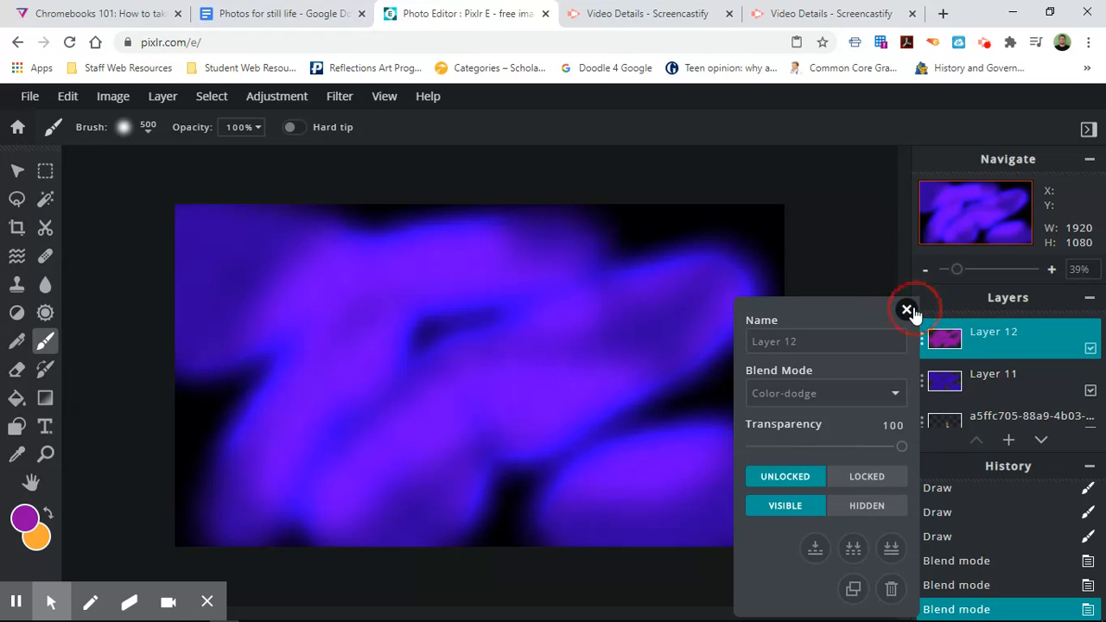
left_click(907, 310)
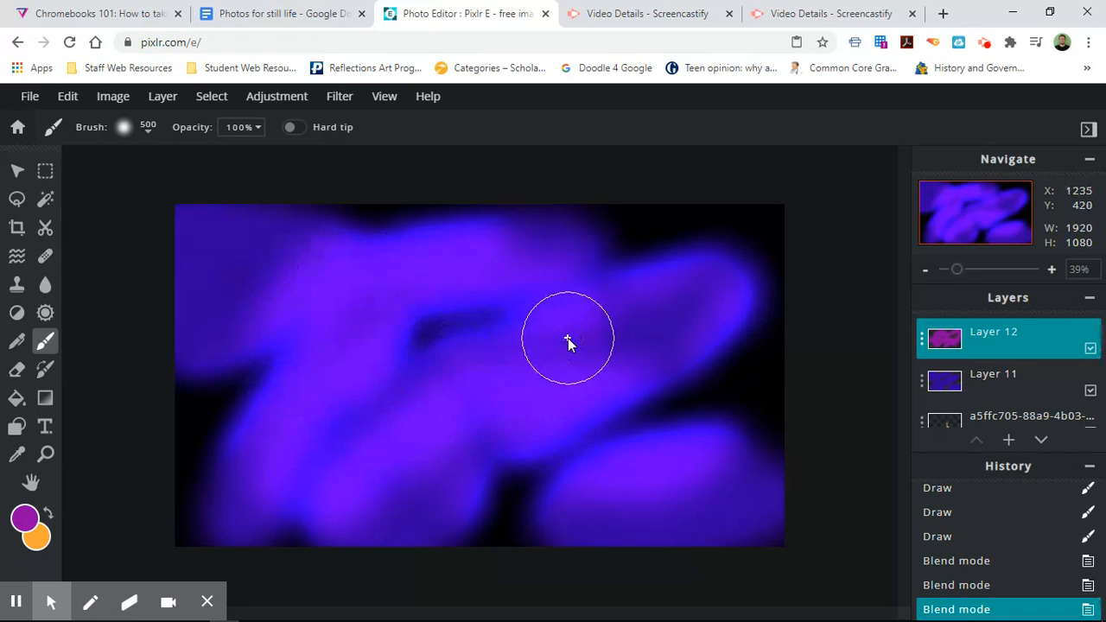
Paint blue-violet #3303A5 strokes on Layer 11 over the black gaps near the canvas's right, top, left and bottom edges.
left_click(1000, 385)
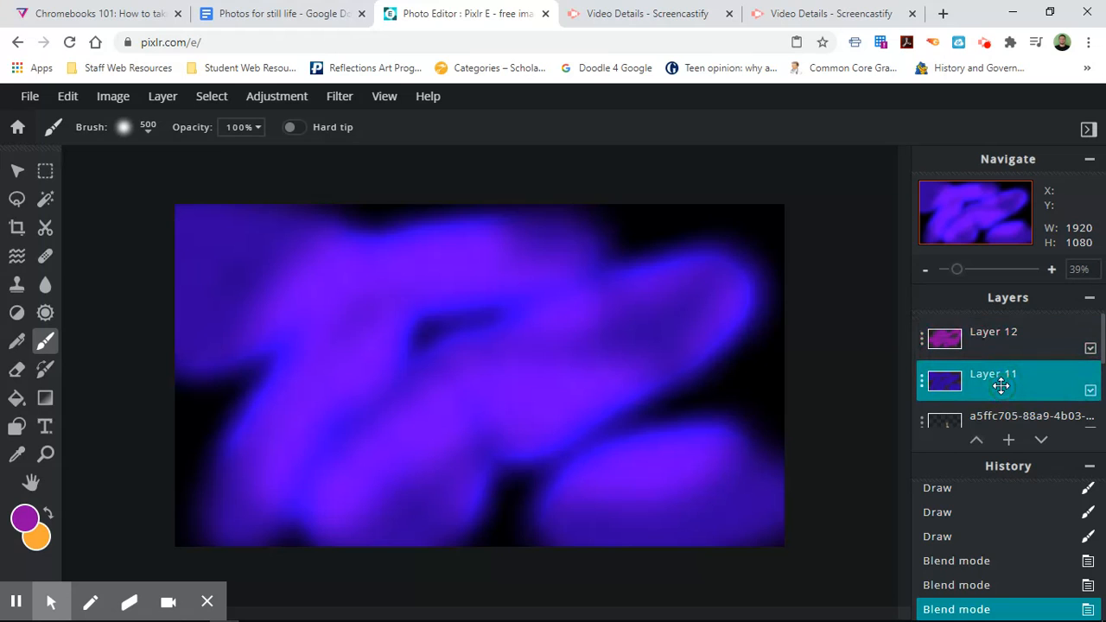
left_click(24, 520)
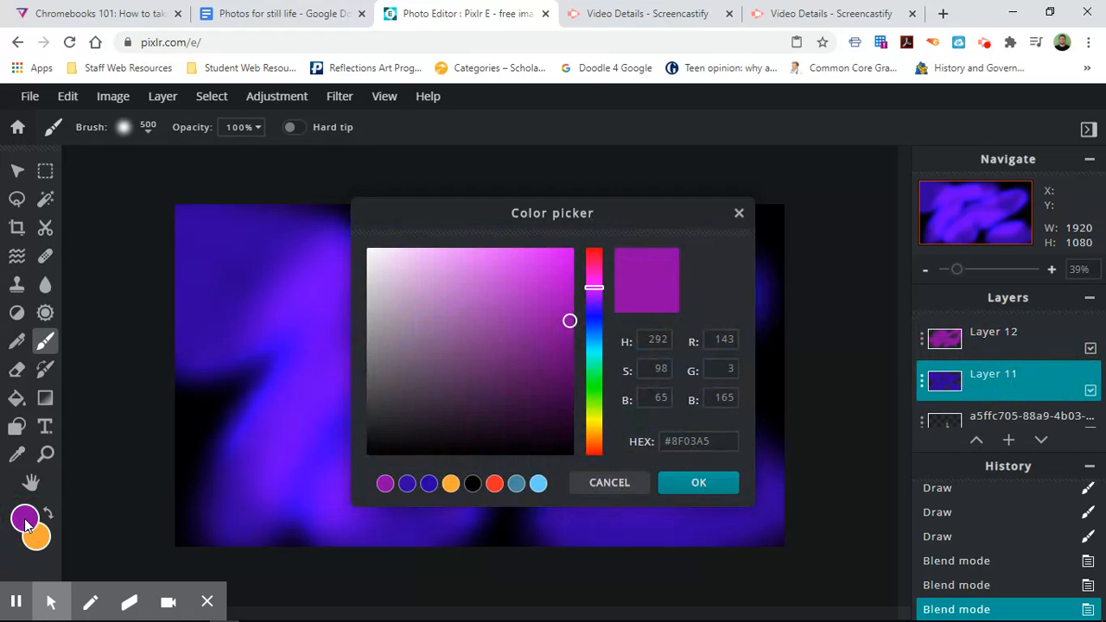
left_click(407, 484)
left_click(706, 488)
mouse_move(767, 362)
left_mouse_down()
mouse_move(706, 402)
mouse_move(596, 432)
mouse_move(491, 515)
left_mouse_up()
mouse_move(592, 267)
left_mouse_down()
mouse_move(711, 215)
mouse_move(746, 221)
mouse_move(774, 248)
mouse_move(757, 301)
left_mouse_up()
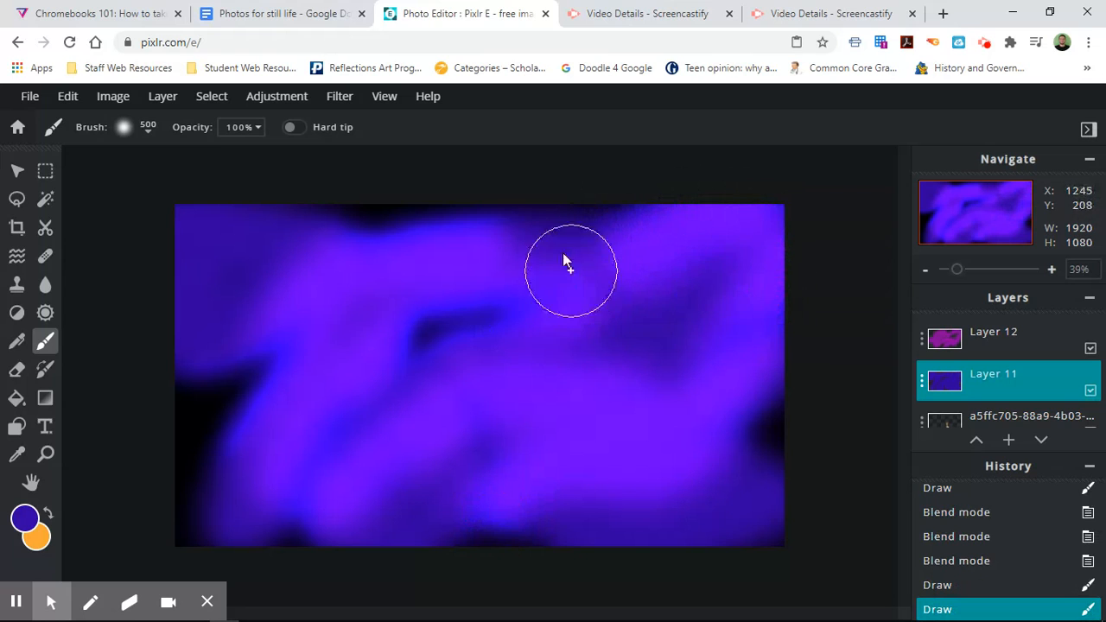
left_click_drag(519, 222, 328, 213)
mouse_move(195, 390)
left_mouse_down()
mouse_move(185, 390)
mouse_move(216, 251)
mouse_move(268, 218)
mouse_move(220, 320)
left_mouse_up()
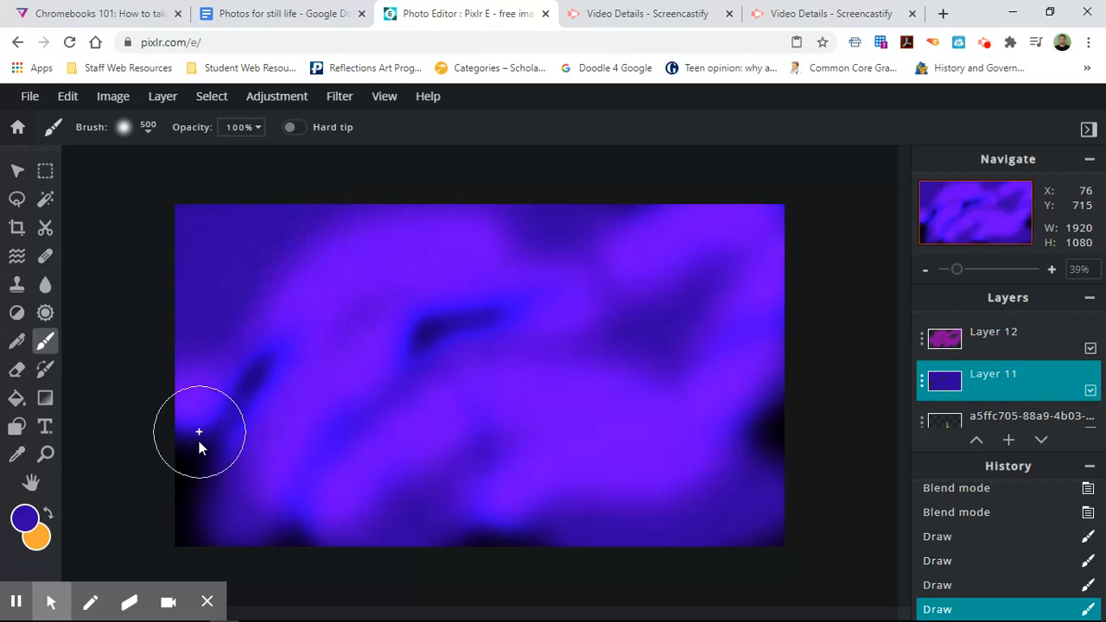
mouse_move(198, 457)
left_mouse_down()
mouse_move(180, 568)
mouse_move(265, 530)
mouse_move(283, 538)
left_mouse_up()
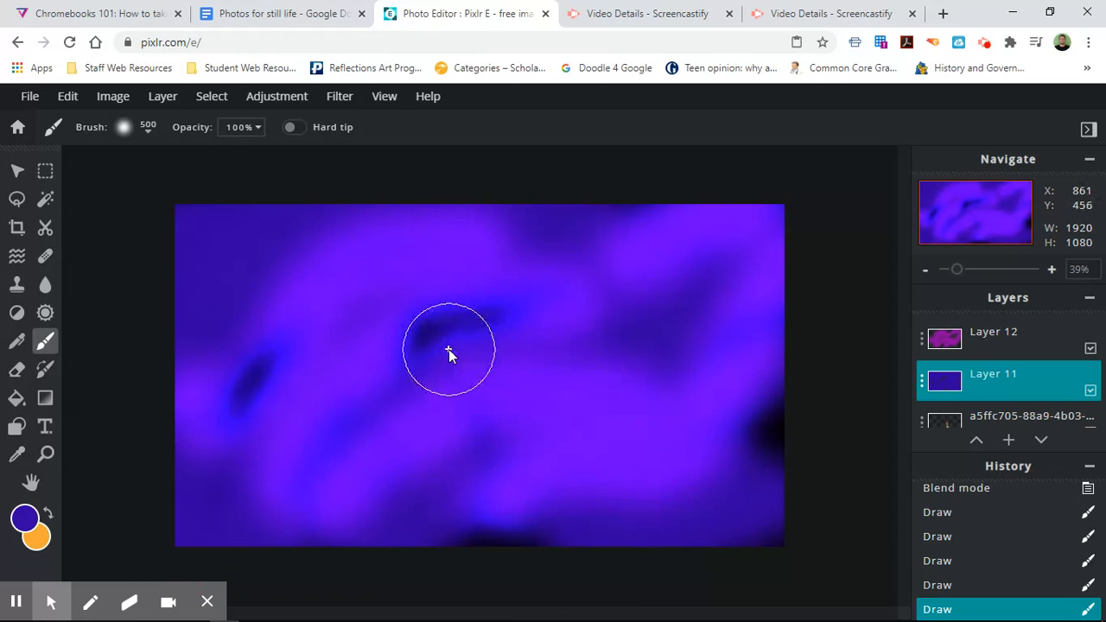
Paint purple #8F03A5 strokes on Layer 12 in the canvas's upper-left, lower-left and lower-right corners and along its bottom edge.
left_click(972, 343)
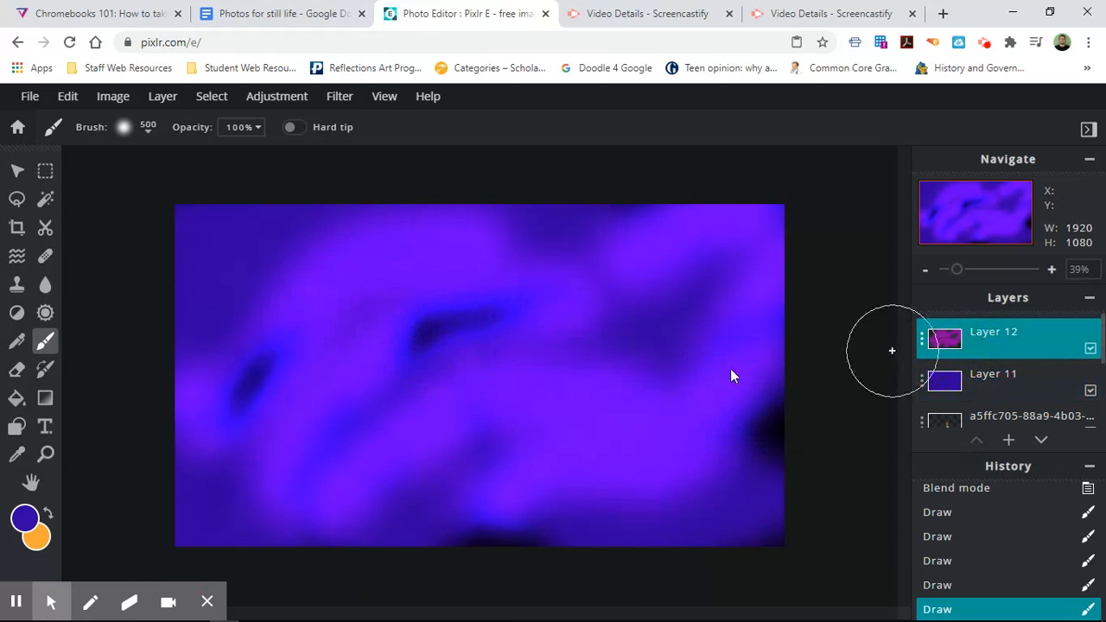
left_click(16, 520)
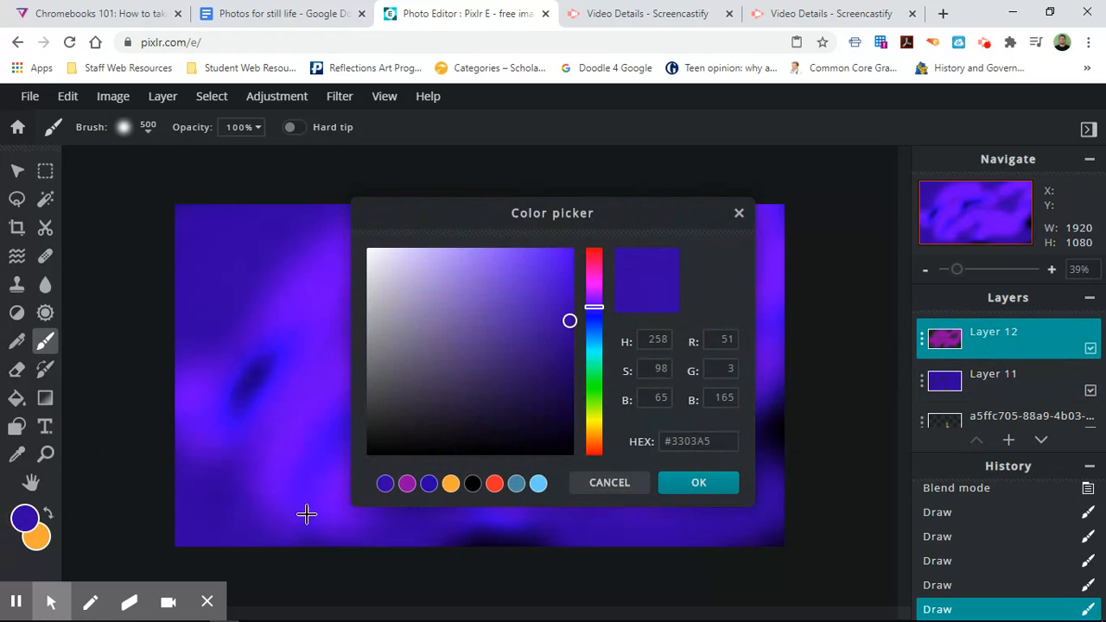
left_click(406, 485)
left_click(680, 480)
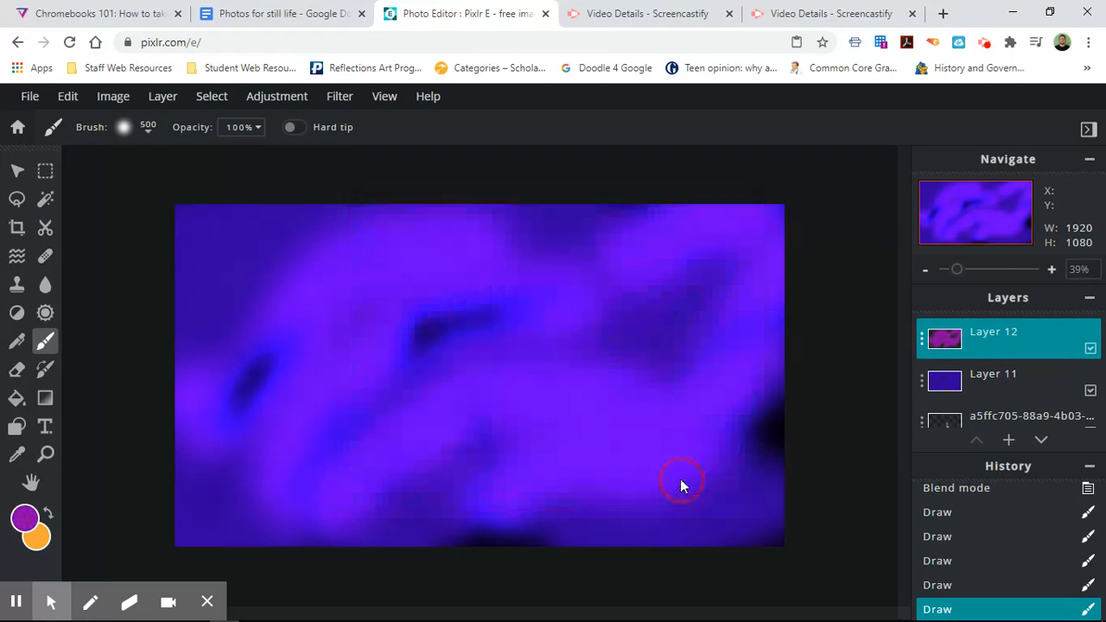
mouse_move(279, 231)
left_mouse_down()
mouse_move(229, 302)
mouse_move(161, 333)
left_mouse_up()
mouse_move(791, 413)
left_mouse_down()
mouse_move(729, 429)
mouse_move(724, 469)
mouse_move(739, 505)
mouse_move(788, 507)
left_mouse_up()
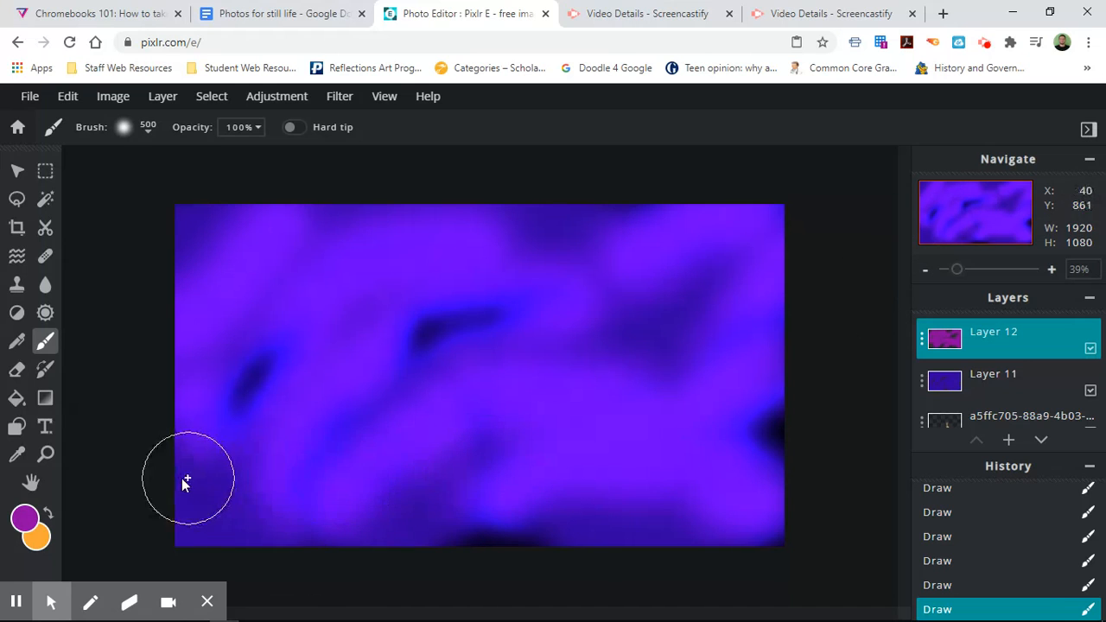
left_click_drag(201, 484, 253, 551)
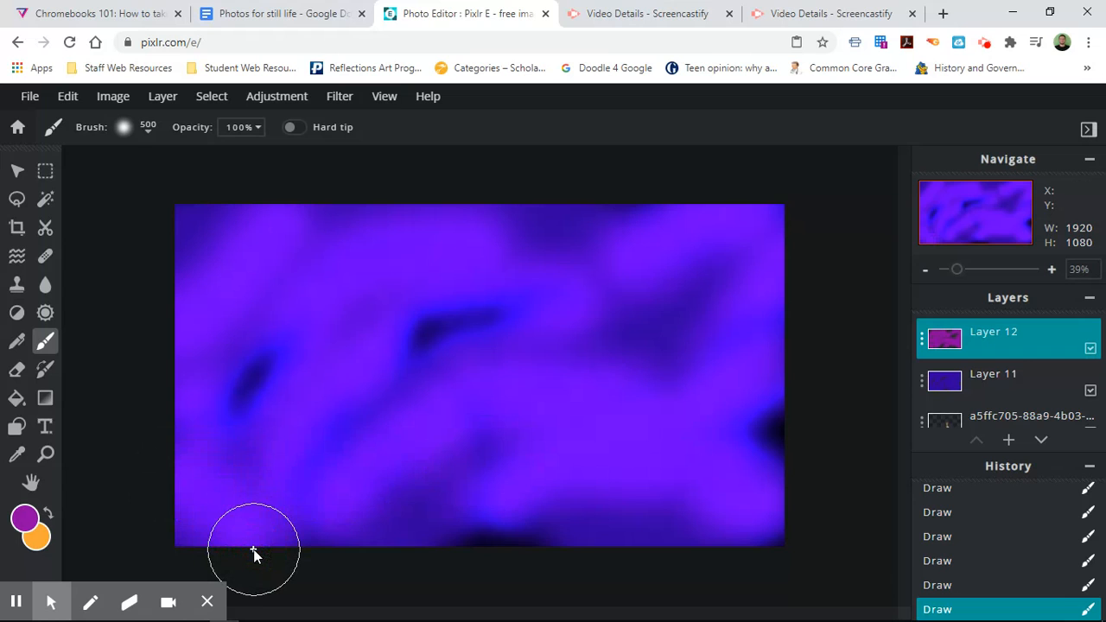
mouse_move(386, 538)
left_mouse_down()
mouse_move(518, 536)
mouse_move(611, 550)
mouse_move(673, 541)
left_mouse_up()
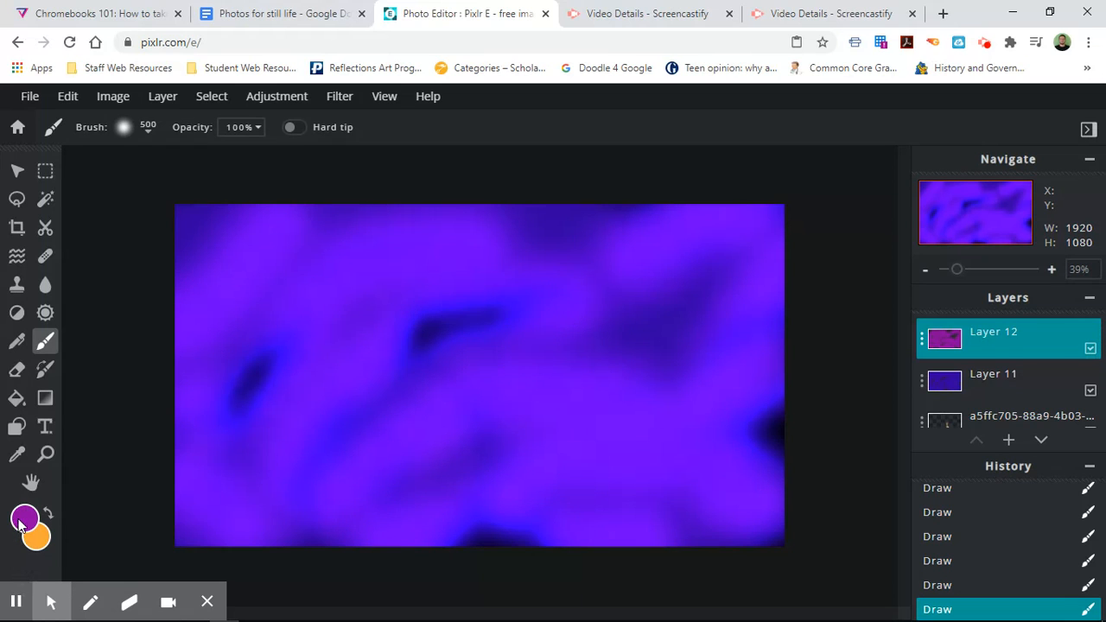
Cover the dark patches in the canvas's upper middle, left middle and upper right with blue-violet #3303A5 on Layer 11.
left_click(986, 381)
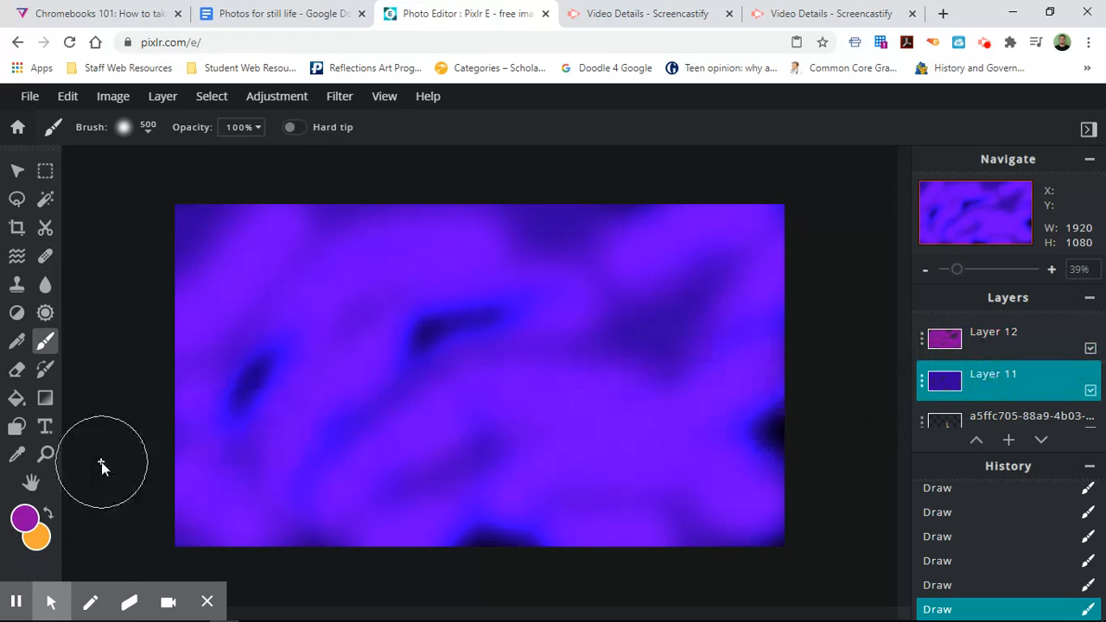
left_click(23, 516)
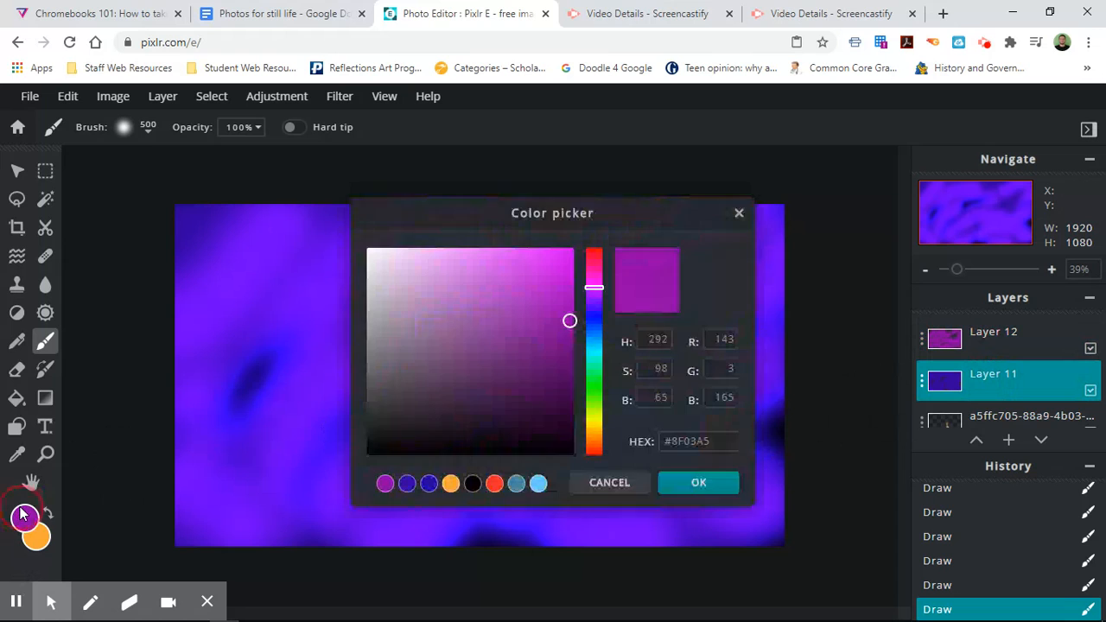
left_click(407, 484)
left_click(697, 482)
mouse_move(377, 393)
left_mouse_down()
mouse_move(443, 320)
mouse_move(485, 296)
mouse_move(513, 315)
left_mouse_up()
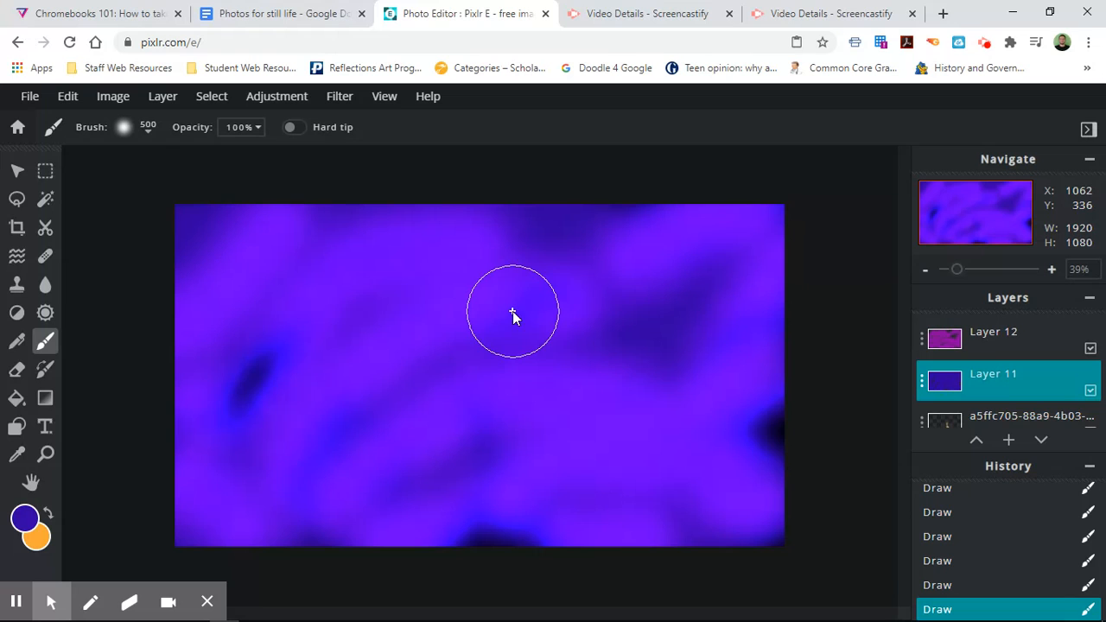
mouse_move(299, 414)
left_mouse_down()
mouse_move(292, 350)
mouse_move(231, 375)
mouse_move(213, 409)
mouse_move(222, 444)
left_mouse_up()
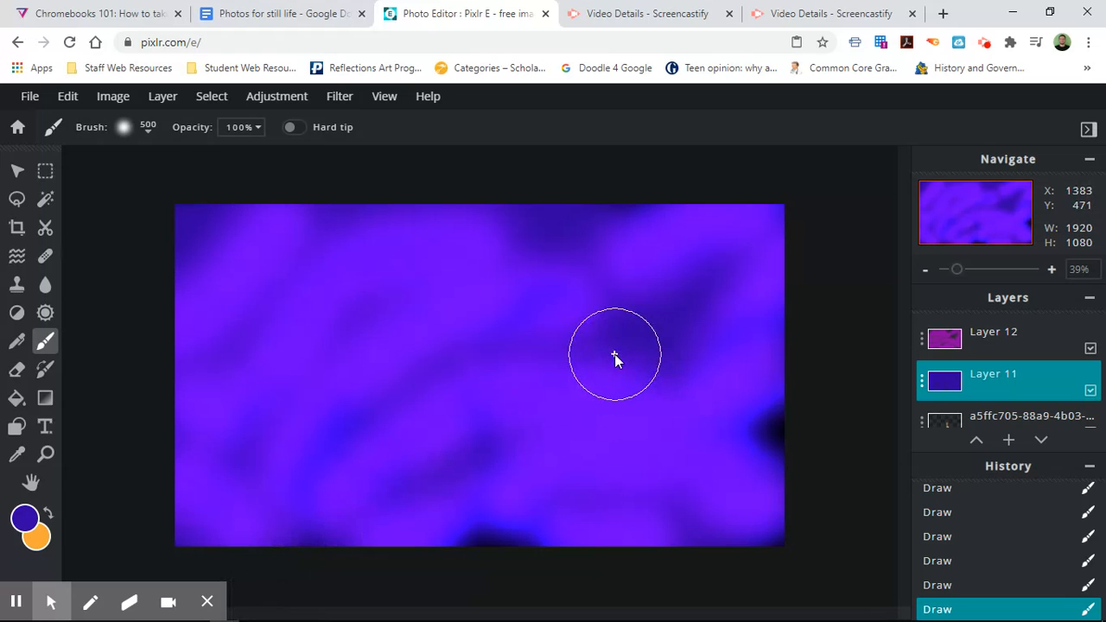
left_click(714, 270)
mouse_move(714, 271)
left_mouse_down()
mouse_move(659, 332)
mouse_move(611, 340)
left_mouse_up()
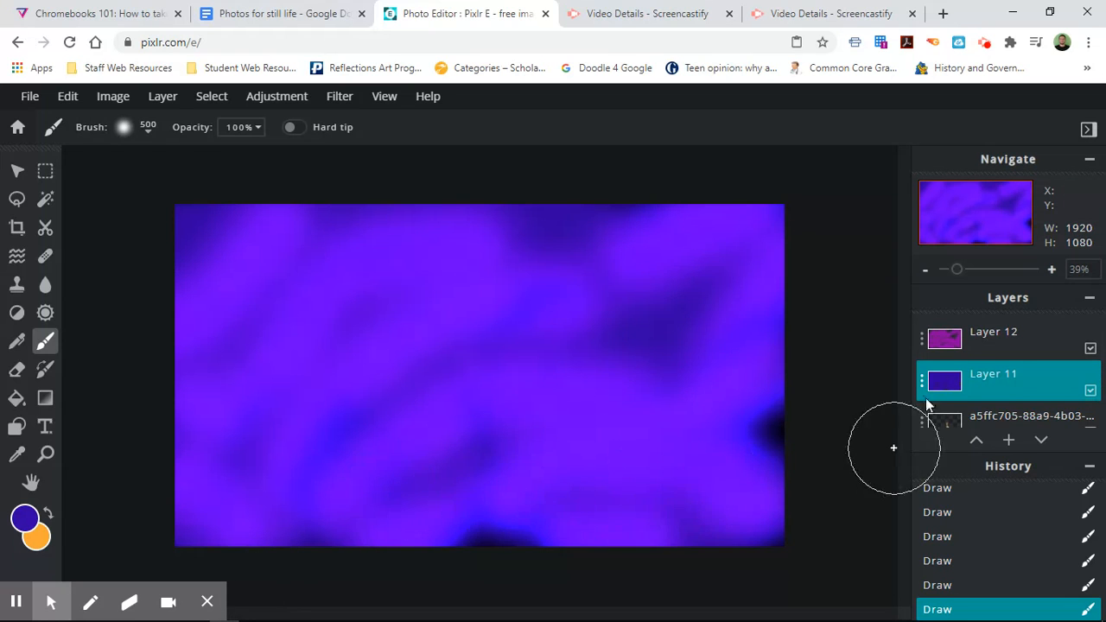
Paint purple #8F03A5 on Layer 12 over the darker area in the upper-right part of the canvas.
left_click(989, 345)
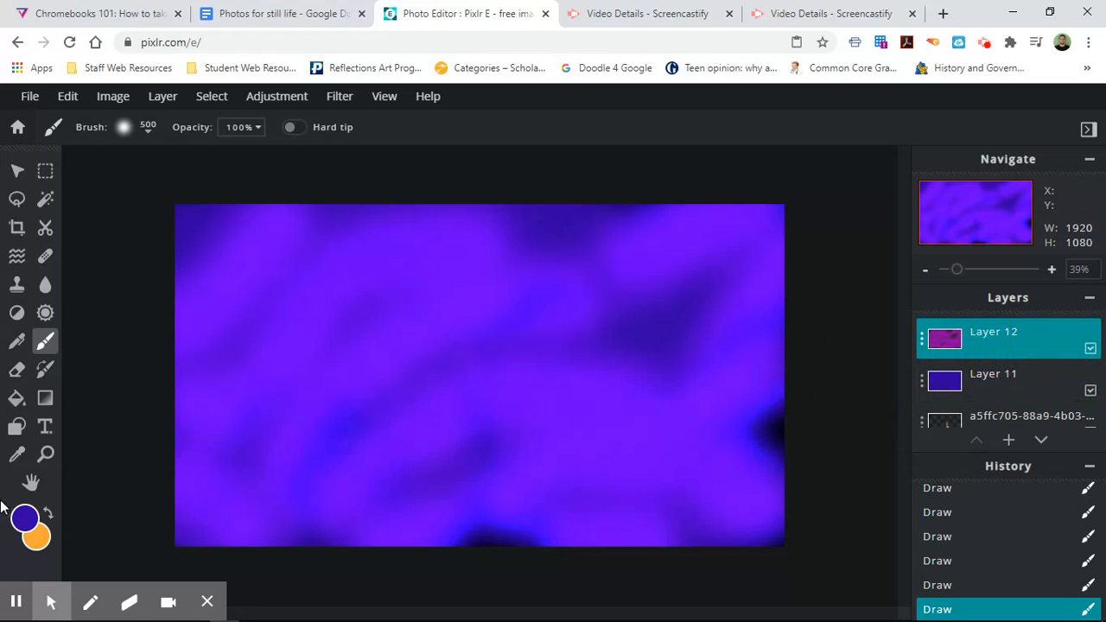
left_click(23, 518)
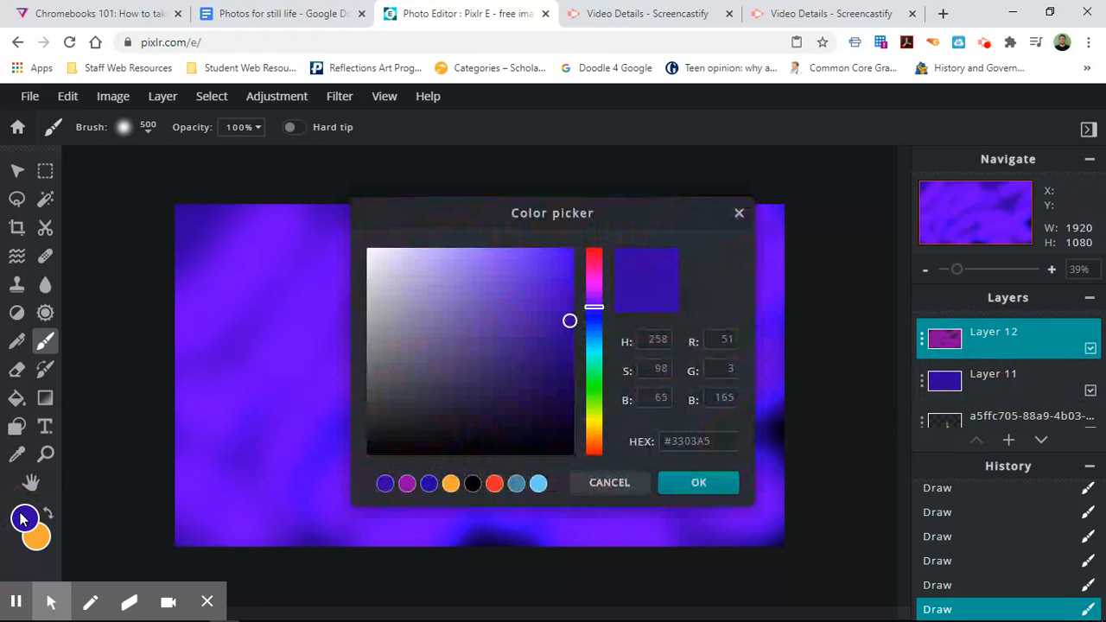
left_click(406, 483)
left_click(691, 486)
mouse_move(638, 372)
left_mouse_down()
mouse_move(593, 392)
mouse_move(585, 306)
mouse_move(545, 257)
mouse_move(549, 228)
mouse_move(667, 231)
left_mouse_up()
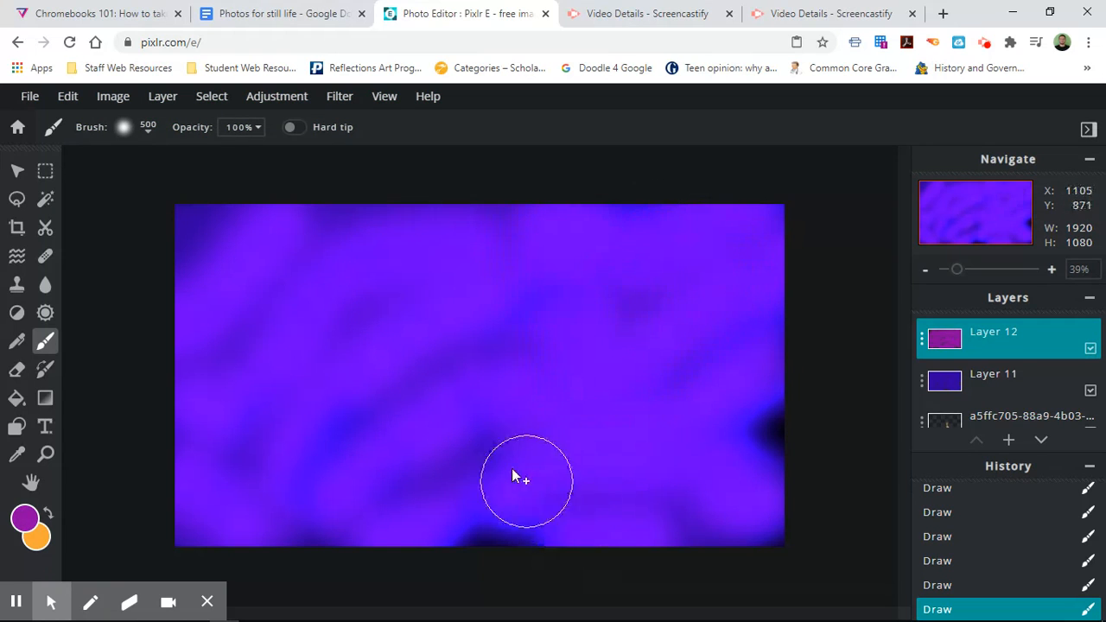
Paint purple #8F03A5 strokes on Layer 12 diagonally from the canvas's upper middle to its lower-left area.
mouse_move(537, 298)
left_mouse_down()
mouse_move(348, 419)
mouse_move(273, 518)
mouse_move(333, 535)
left_mouse_up()
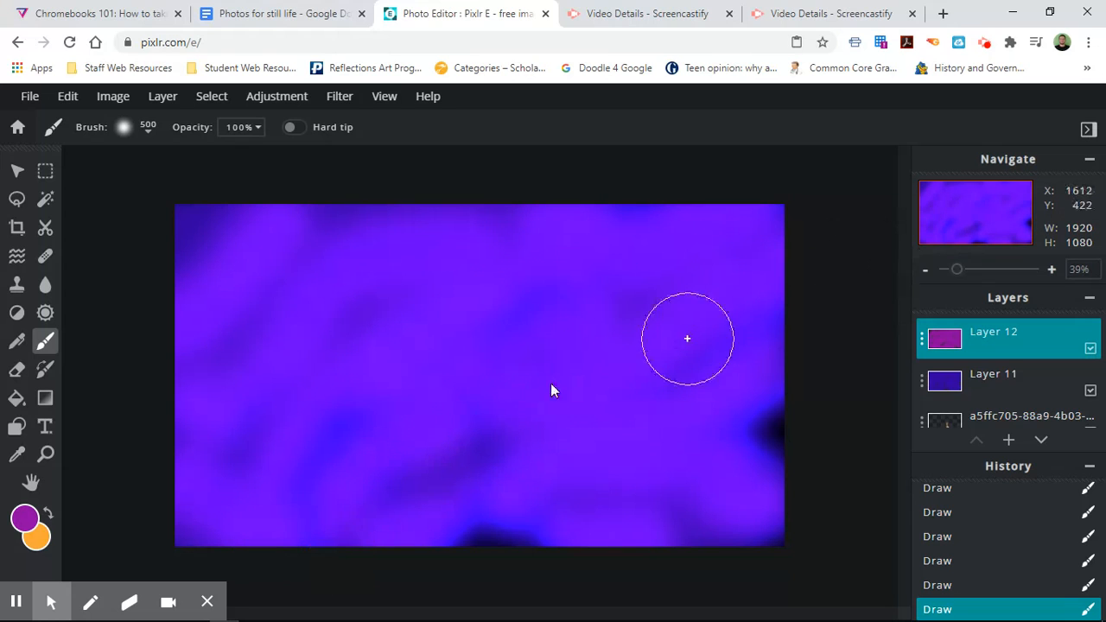
mouse_move(347, 415)
left_mouse_down()
mouse_move(292, 532)
mouse_move(298, 547)
left_mouse_up()
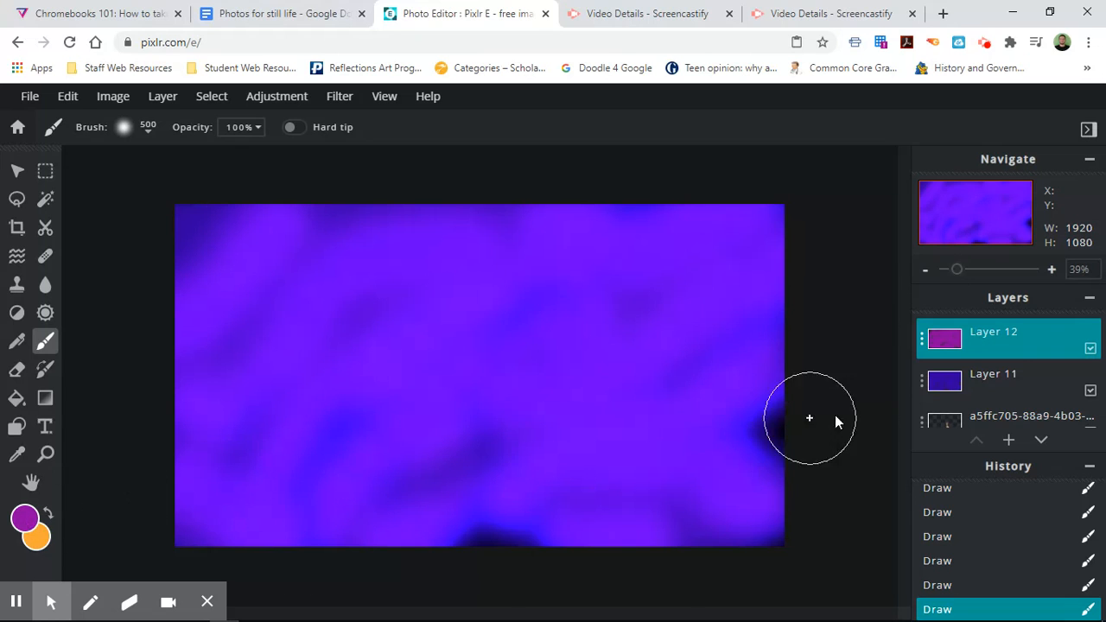
Paint a blue-violet #3303A5 stroke on Layer 11 down the lower-left part of the canvas.
left_click(974, 390)
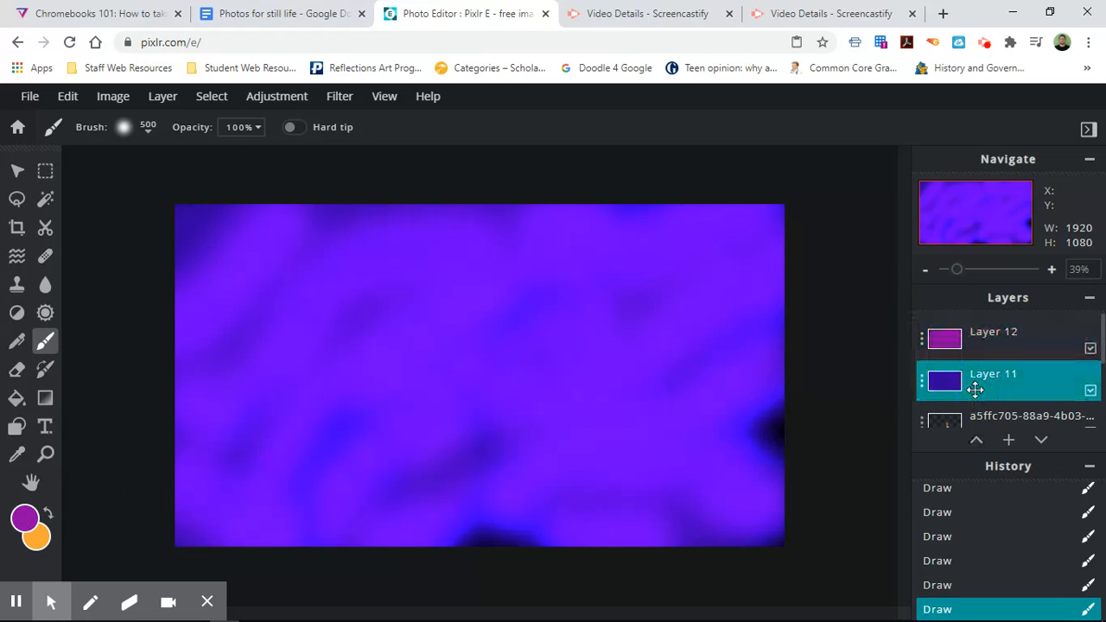
left_click(25, 519)
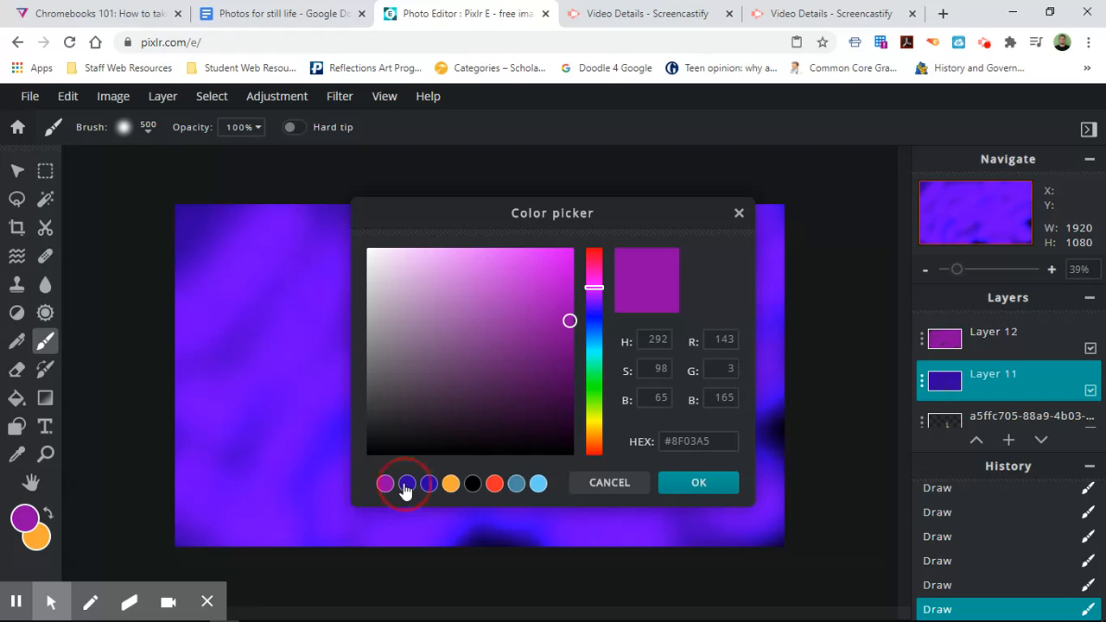
left_click(406, 484)
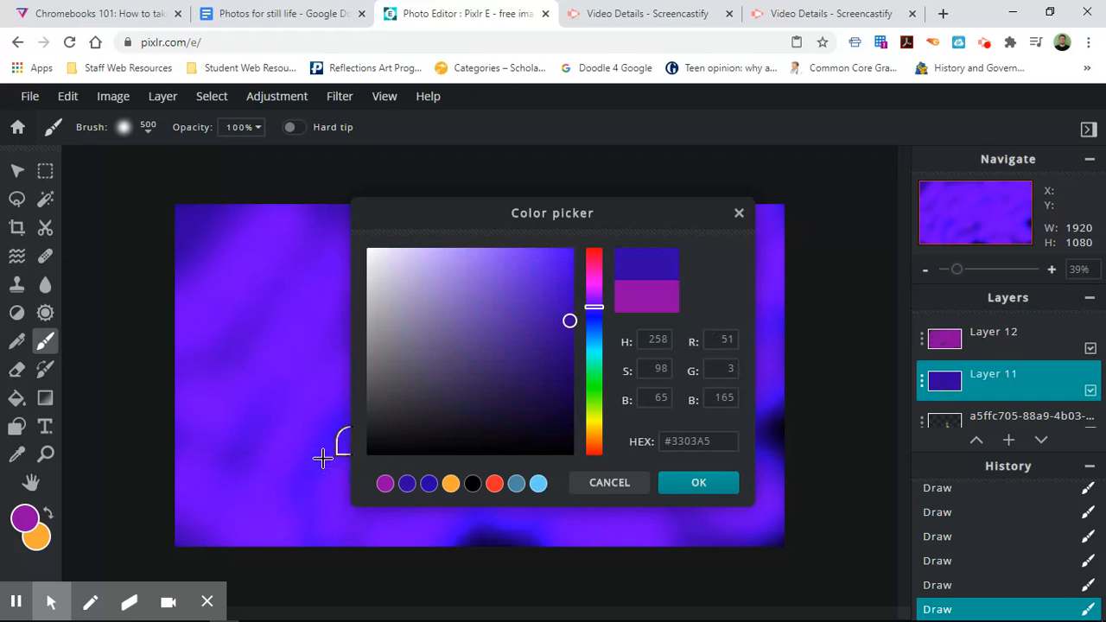
left_click(696, 485)
mouse_move(348, 409)
left_mouse_down()
mouse_move(281, 500)
mouse_move(286, 565)
left_mouse_up()
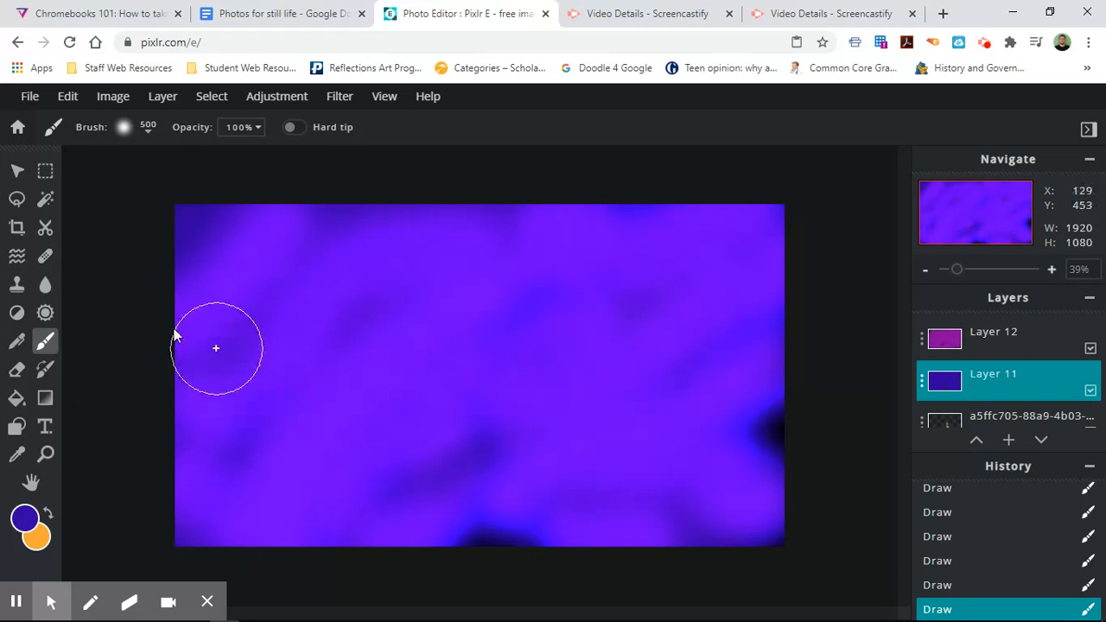
Blur Layer 12 at strength 40 with diagonal strokes across the canvas's upper-left area and from its upper middle down to the lower left.
left_click(45, 285)
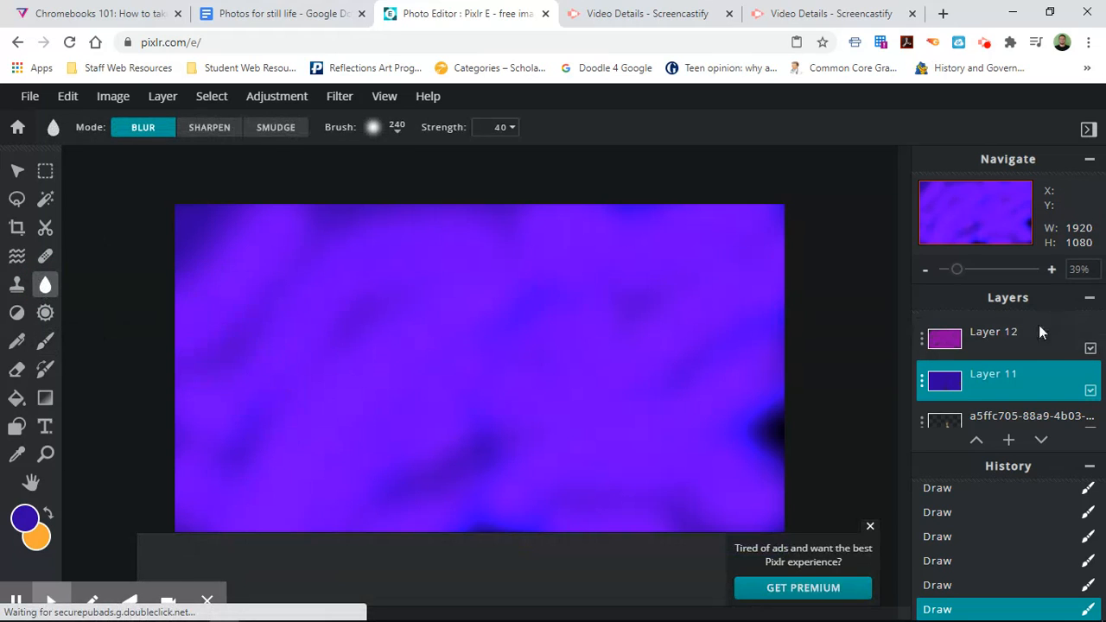
left_click(1000, 343)
left_click(869, 526)
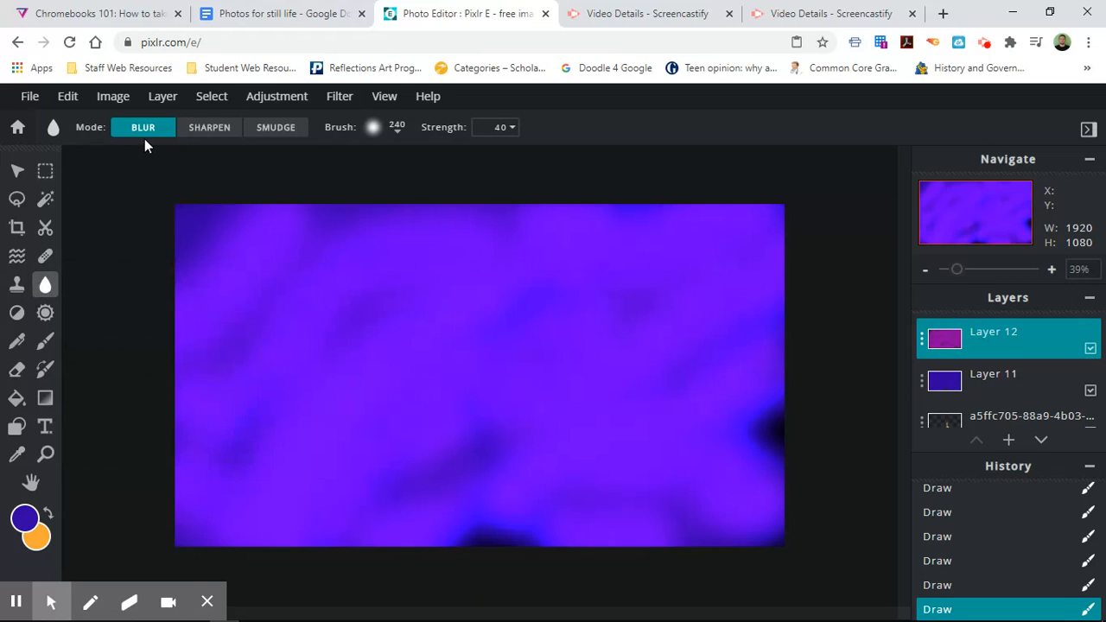
mouse_move(304, 235)
left_mouse_down()
mouse_move(243, 309)
mouse_move(172, 375)
mouse_move(132, 388)
left_mouse_up()
left_click_drag(420, 265, 412, 294)
left_click_drag(295, 416, 256, 555)
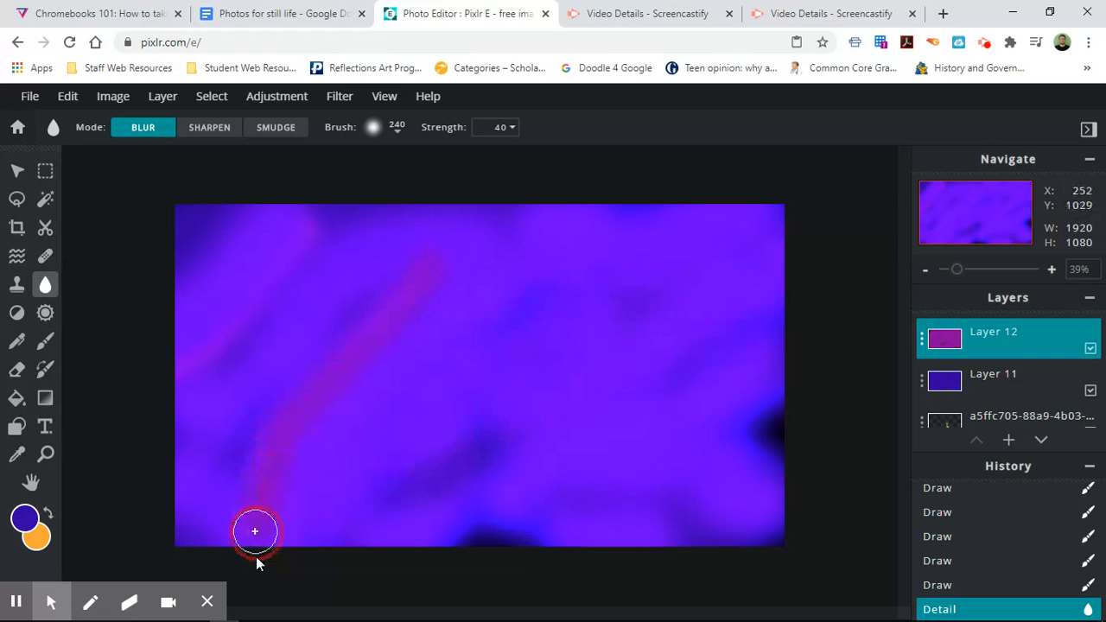
Blur more diagonal bands of Layer 12, from the canvas's upper-right area and right edge down to its lower left.
mouse_move(615, 289)
left_mouse_down()
mouse_move(557, 330)
mouse_move(392, 403)
mouse_move(295, 511)
mouse_move(294, 562)
left_mouse_up()
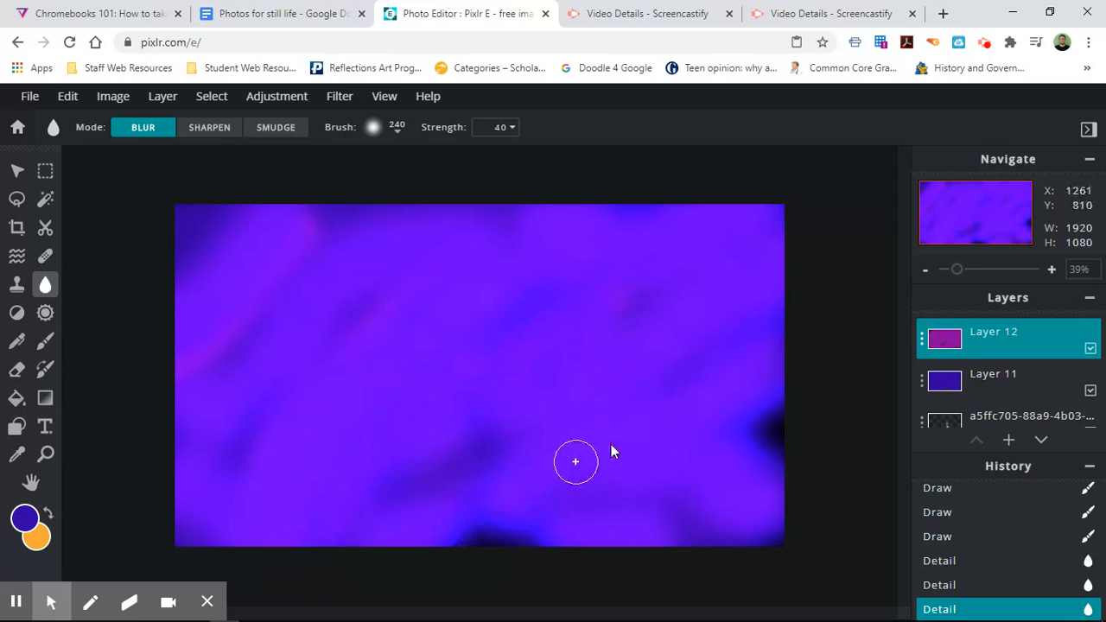
mouse_move(772, 350)
left_mouse_down()
mouse_move(662, 426)
mouse_move(605, 429)
mouse_move(428, 522)
mouse_move(406, 557)
left_mouse_up()
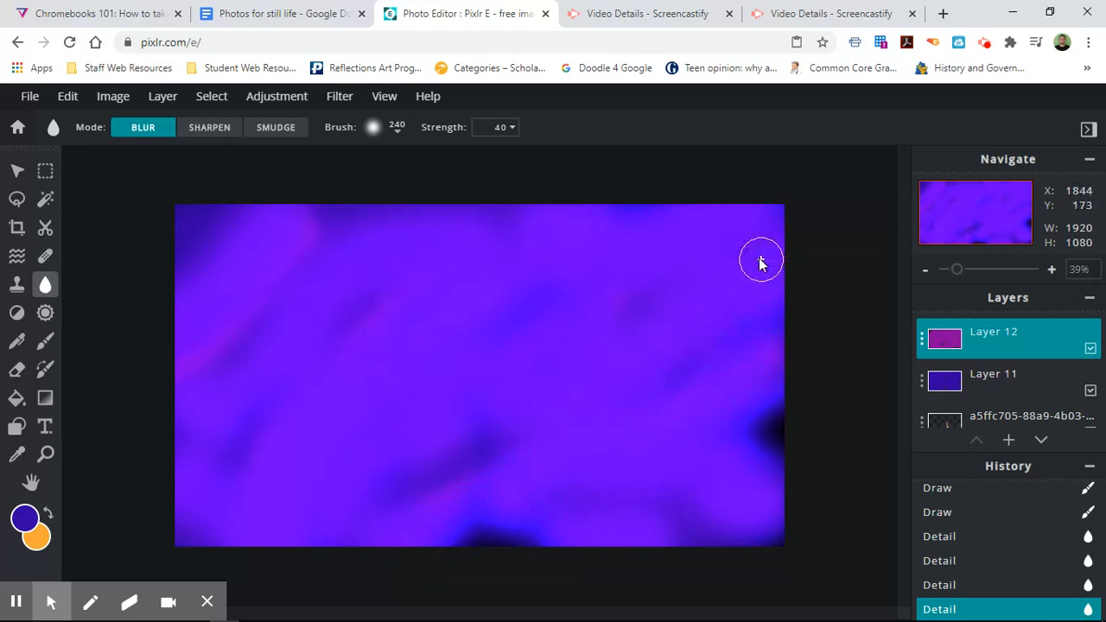
mouse_move(748, 250)
left_mouse_down()
mouse_move(688, 318)
mouse_move(584, 363)
left_mouse_up()
mouse_move(451, 421)
left_mouse_down()
mouse_move(360, 483)
mouse_move(259, 617)
left_mouse_up()
mouse_move(298, 581)
left_mouse_down()
mouse_move(429, 471)
mouse_move(411, 531)
left_mouse_up()
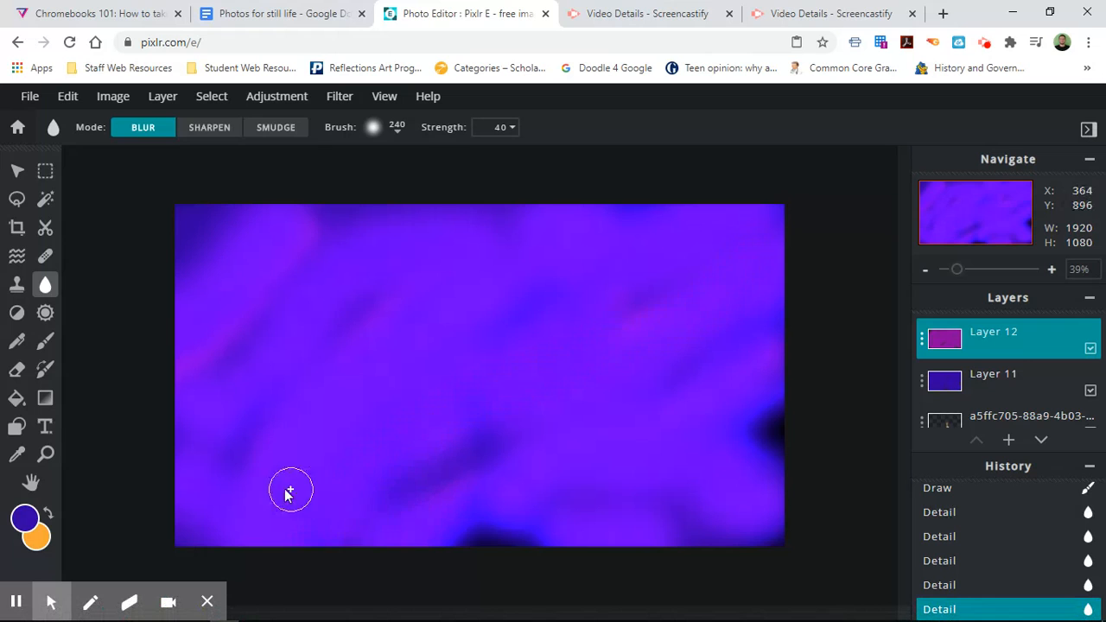
mouse_move(257, 486)
left_mouse_down()
mouse_move(291, 397)
mouse_move(435, 293)
mouse_move(420, 323)
left_mouse_up()
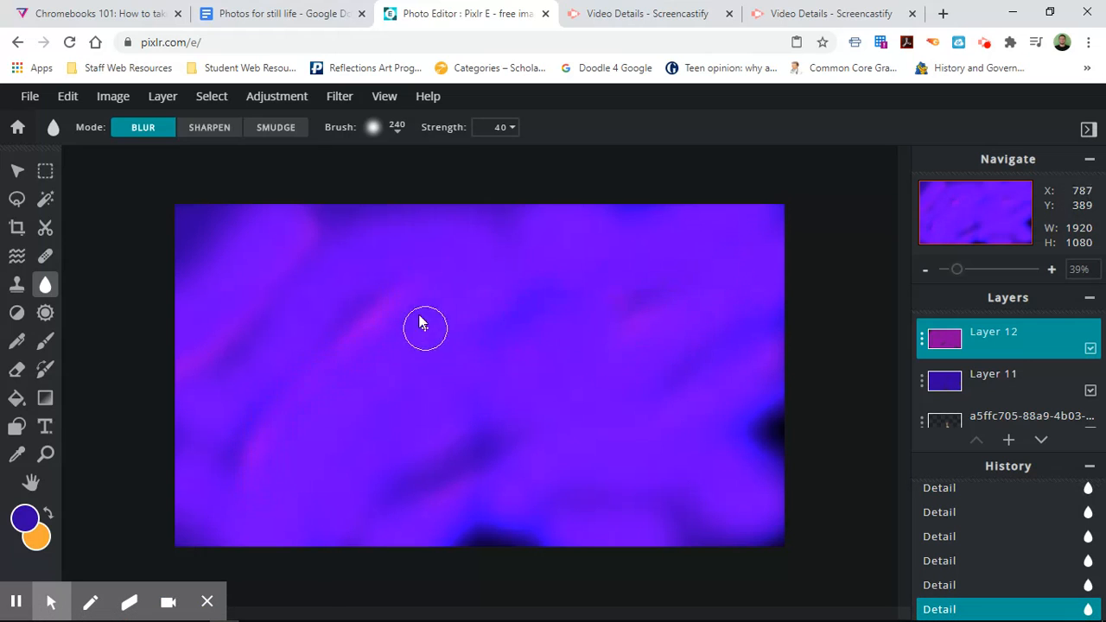
Blur Layer 11 diagonally through the canvas's centre and lower right, and blur Layer 12 from the right side down to the bottom edge.
left_click(1006, 382)
mouse_move(332, 516)
left_mouse_down()
mouse_move(363, 537)
mouse_move(469, 408)
mouse_move(555, 355)
left_mouse_up()
mouse_move(772, 372)
left_mouse_down()
mouse_move(611, 438)
mouse_move(533, 516)
left_mouse_up()
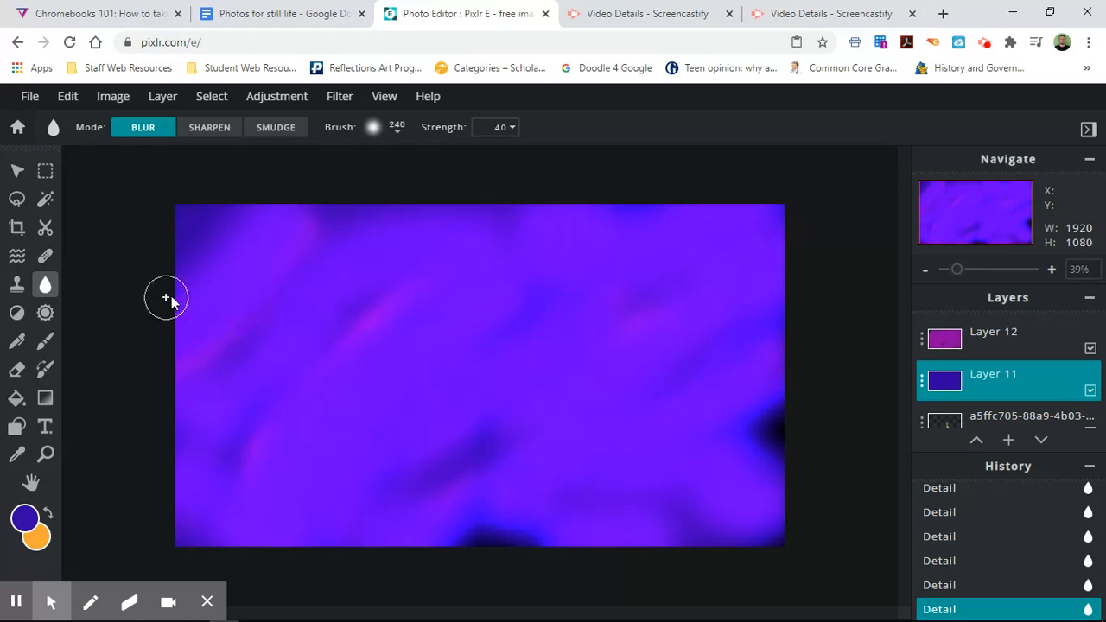
left_click(974, 336)
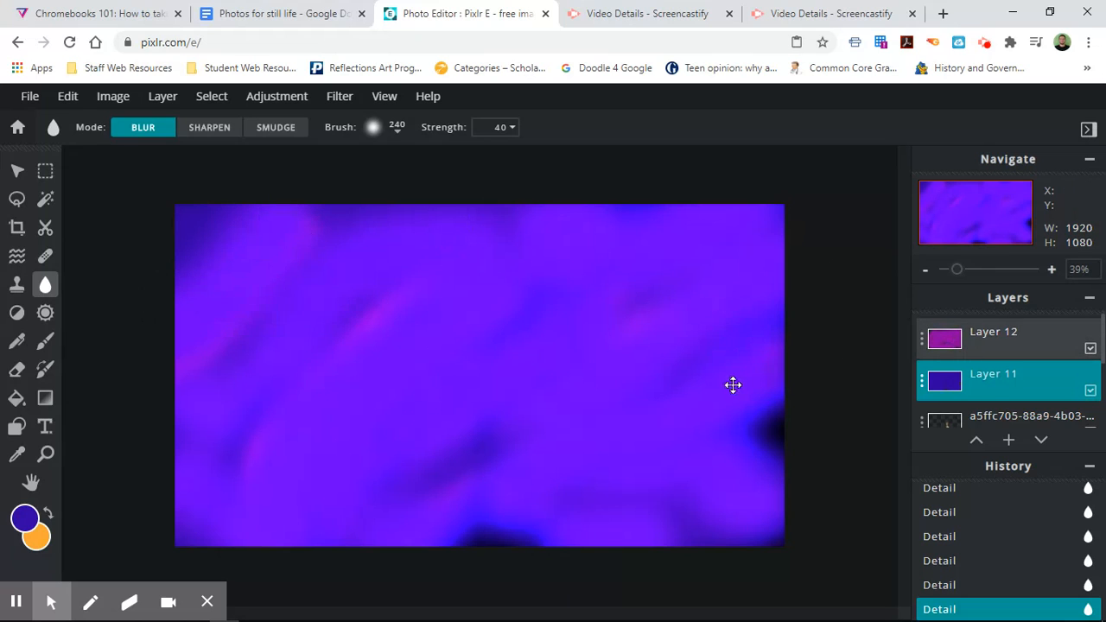
mouse_move(741, 323)
left_mouse_down()
mouse_move(521, 441)
mouse_move(388, 547)
left_mouse_up()
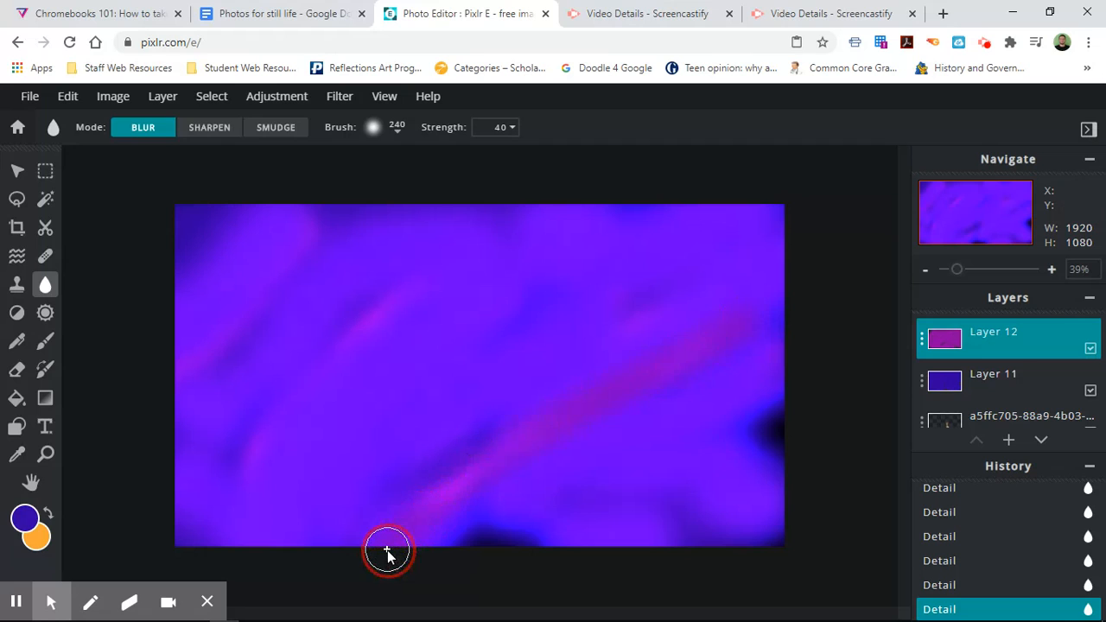
Set the blur strength to 76 and blur Layer 12 in crossing diagonal strokes through the canvas's middle, left and lower-right areas.
left_click(509, 130)
left_click_drag(435, 164, 483, 164)
mouse_move(655, 286)
left_mouse_down()
mouse_move(433, 429)
mouse_move(363, 522)
mouse_move(354, 557)
left_mouse_up()
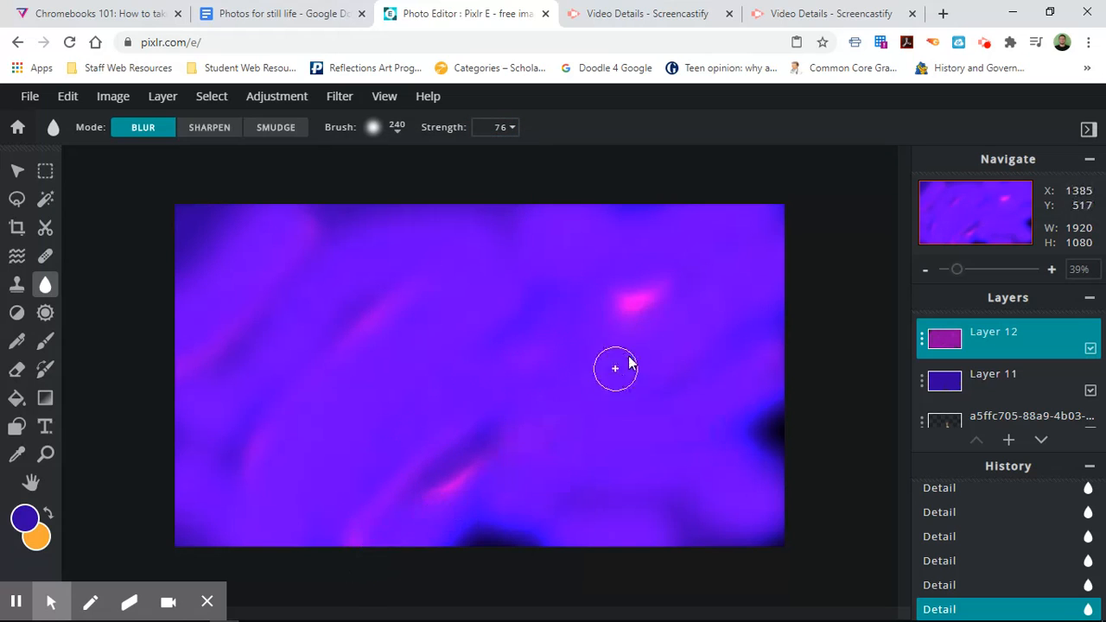
mouse_move(403, 296)
left_mouse_down()
mouse_move(267, 429)
mouse_move(237, 486)
left_mouse_up()
mouse_move(360, 260)
left_mouse_down()
mouse_move(428, 288)
mouse_move(655, 513)
left_mouse_up()
left_click_drag(748, 548, 470, 422)
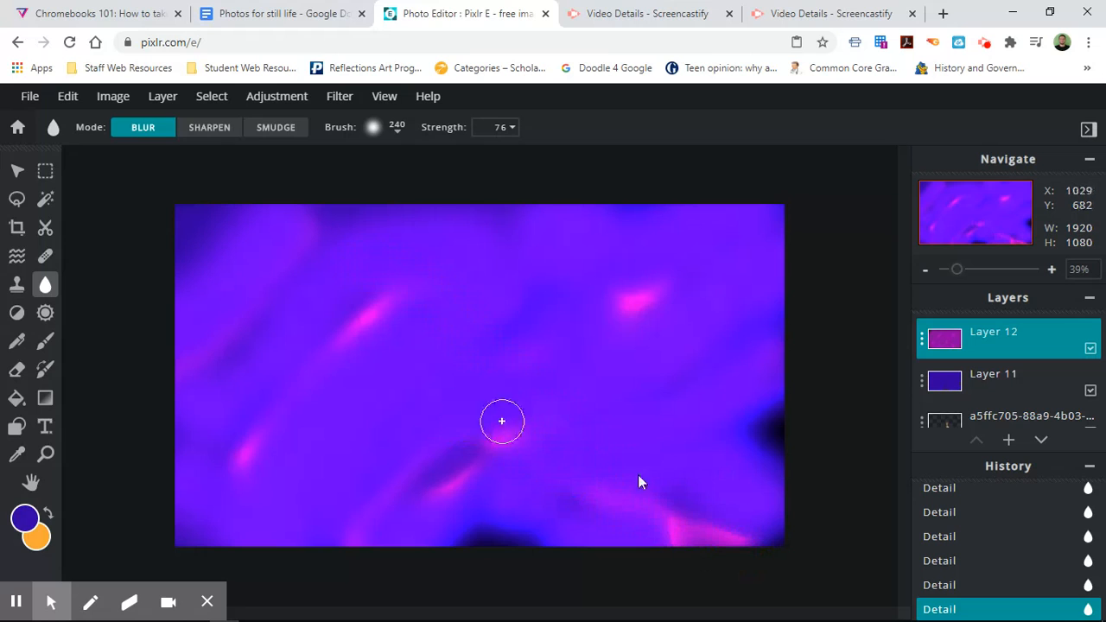
Blur Layer 12 in the canvas's upper-left corner, along its right edge and from the upper right toward the centre.
mouse_move(317, 215)
left_mouse_down()
mouse_move(162, 261)
mouse_move(158, 297)
mouse_move(205, 388)
left_mouse_up()
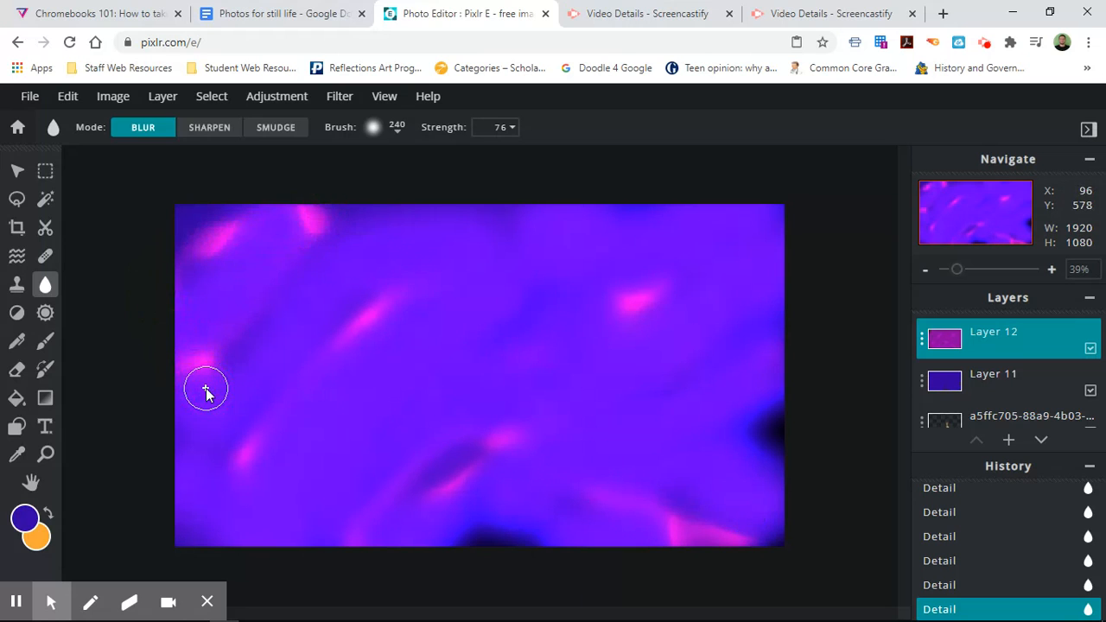
mouse_move(786, 304)
left_mouse_down()
mouse_move(654, 386)
mouse_move(661, 428)
mouse_move(805, 454)
mouse_move(839, 477)
left_mouse_up()
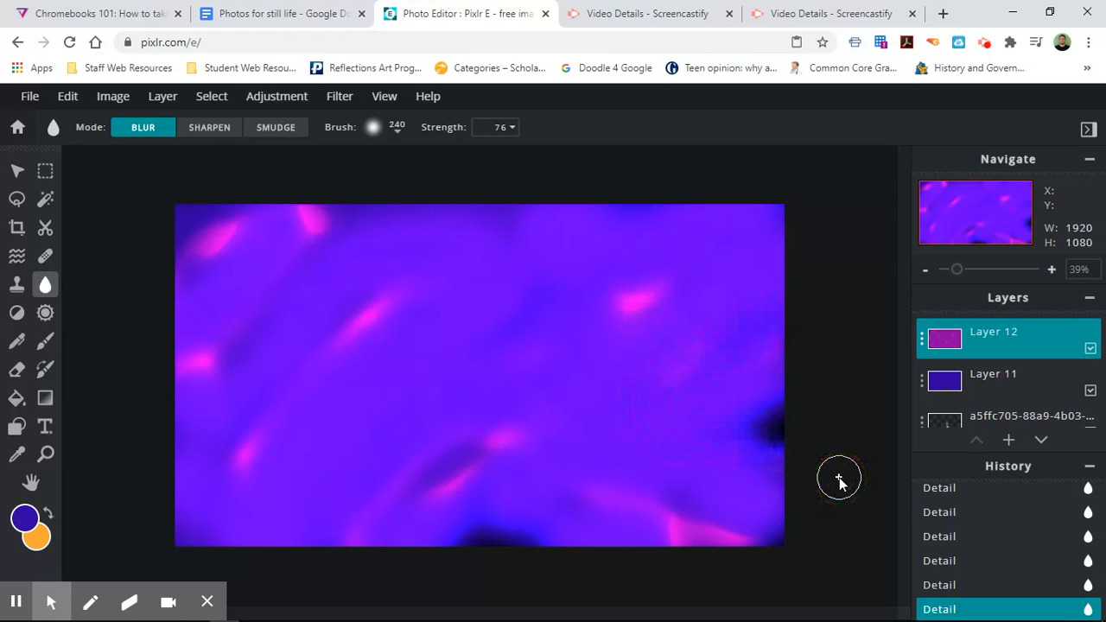
mouse_move(681, 203)
left_mouse_down()
mouse_move(542, 286)
mouse_move(470, 400)
left_mouse_up()
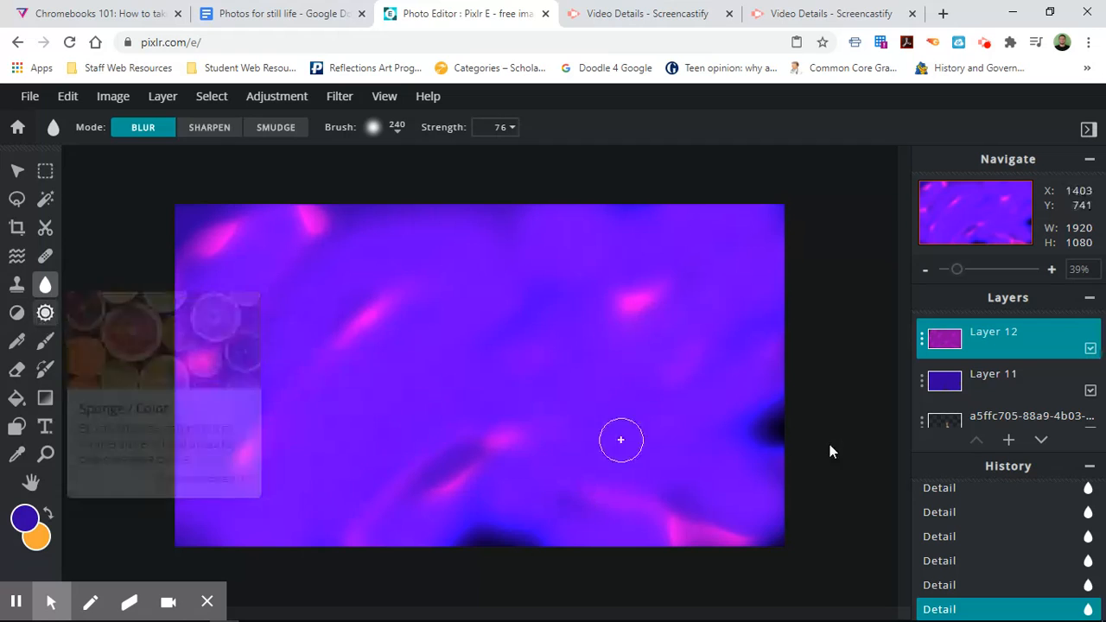
Try the Color-burn, Hard-light, Soft-light and Difference blend modes on Layer 12, and return it to Color-dodge.
left_click(921, 342)
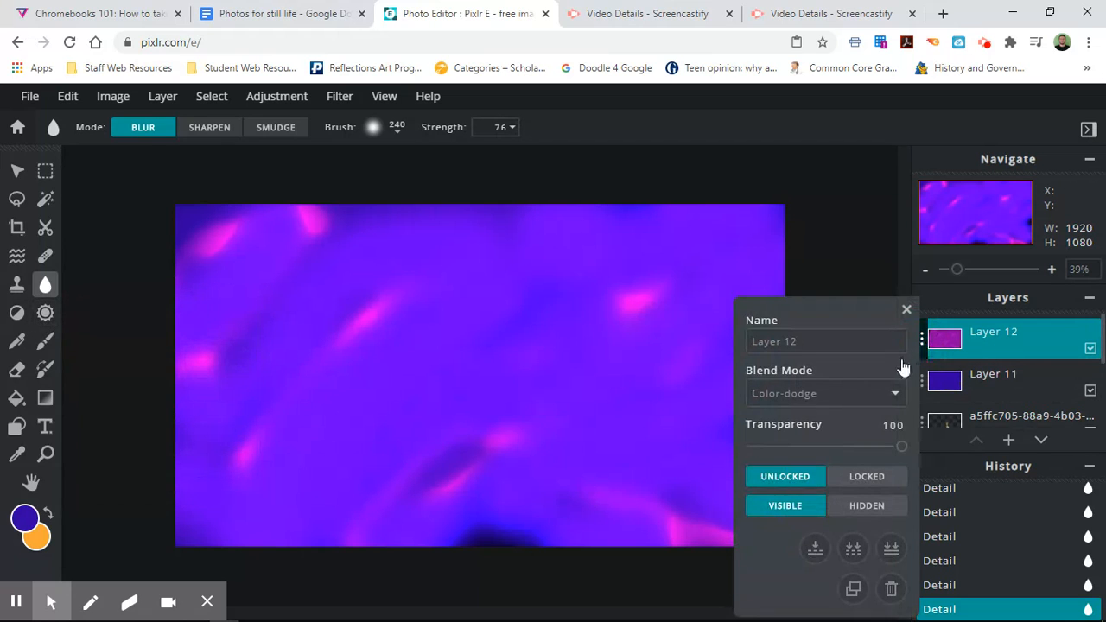
left_click(892, 399)
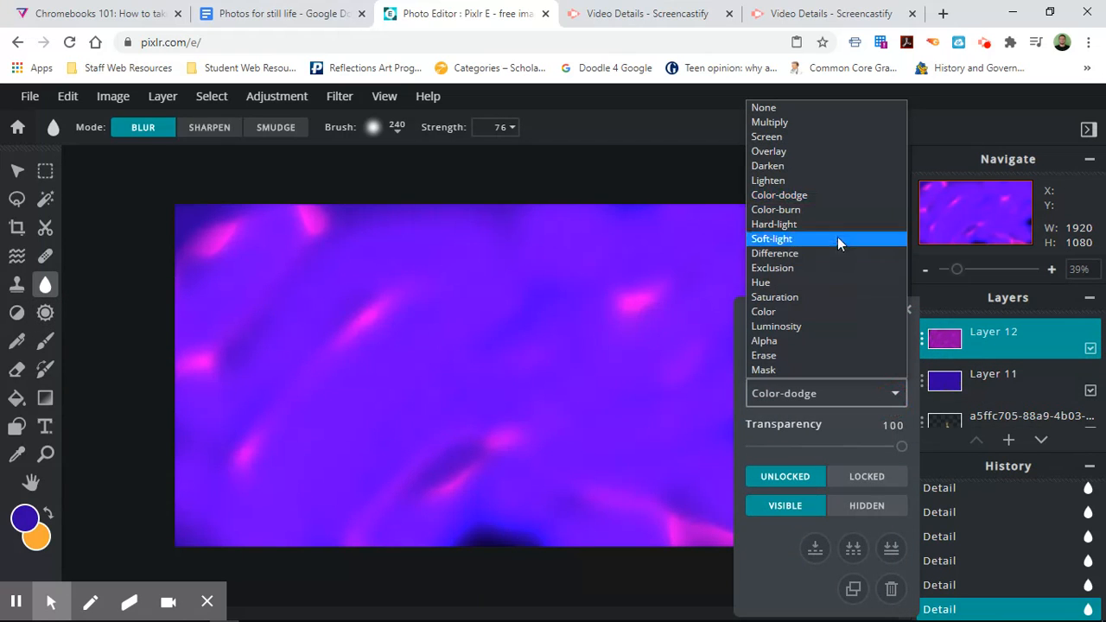
left_click(837, 213)
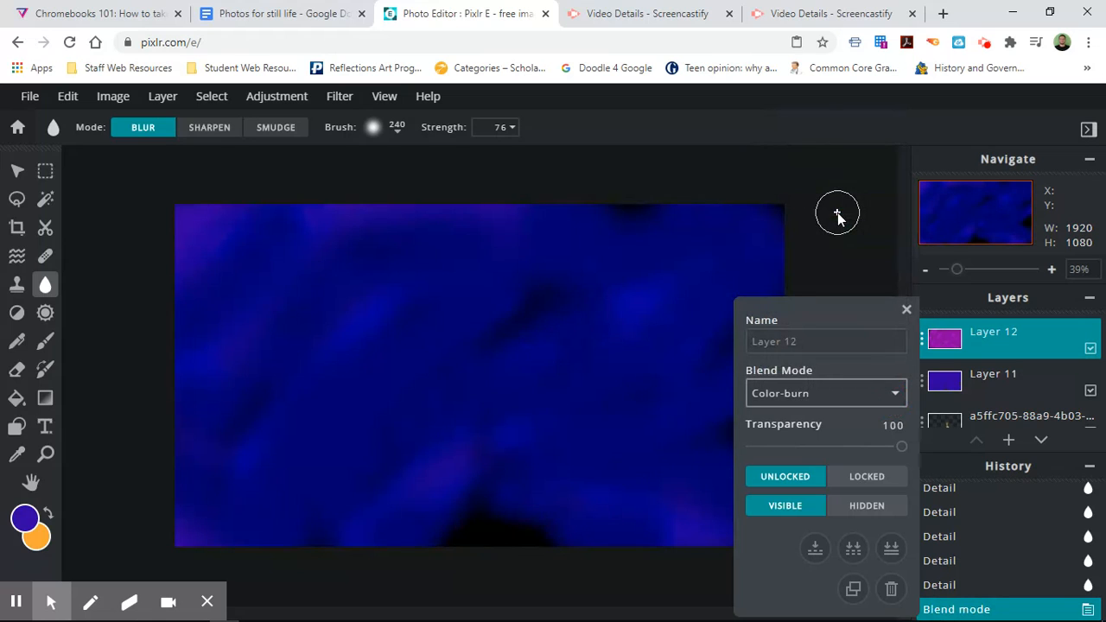
left_click(899, 395)
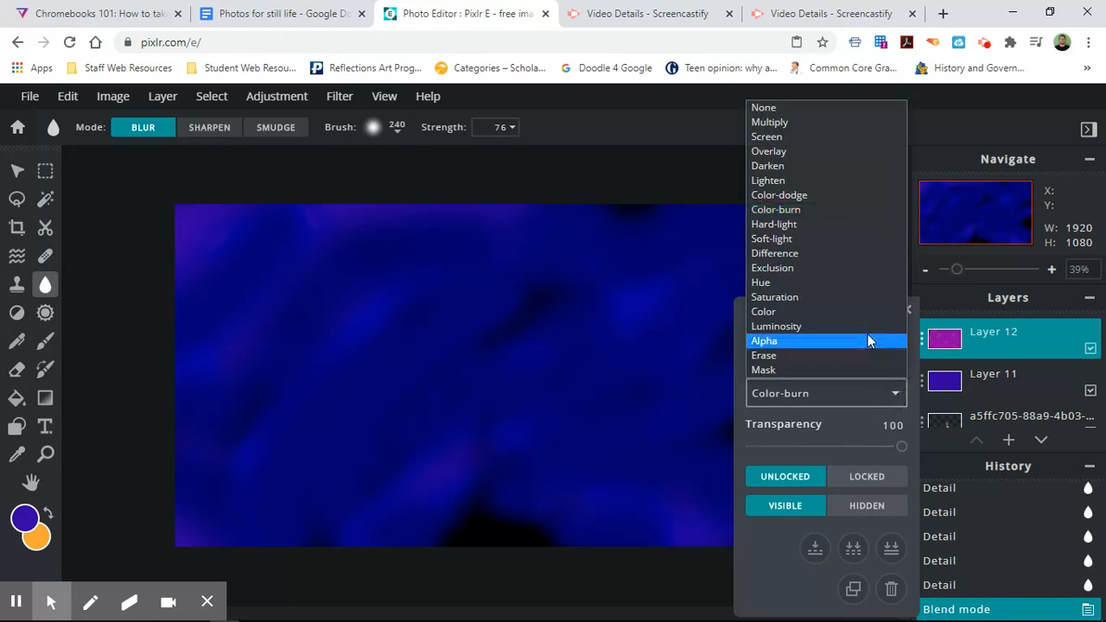
left_click(832, 225)
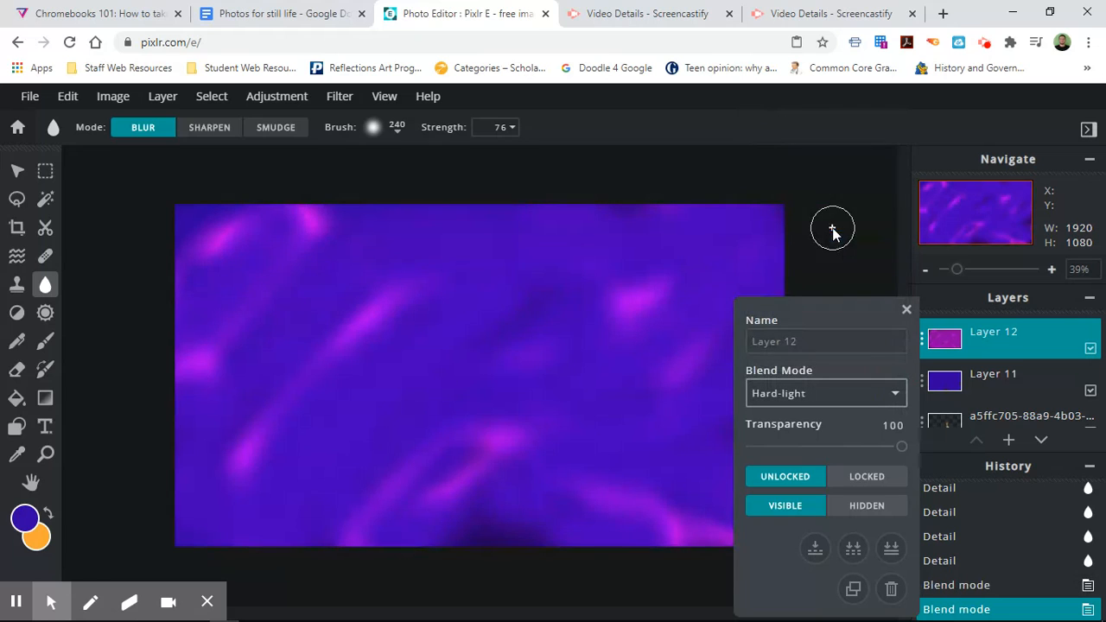
left_click(886, 399)
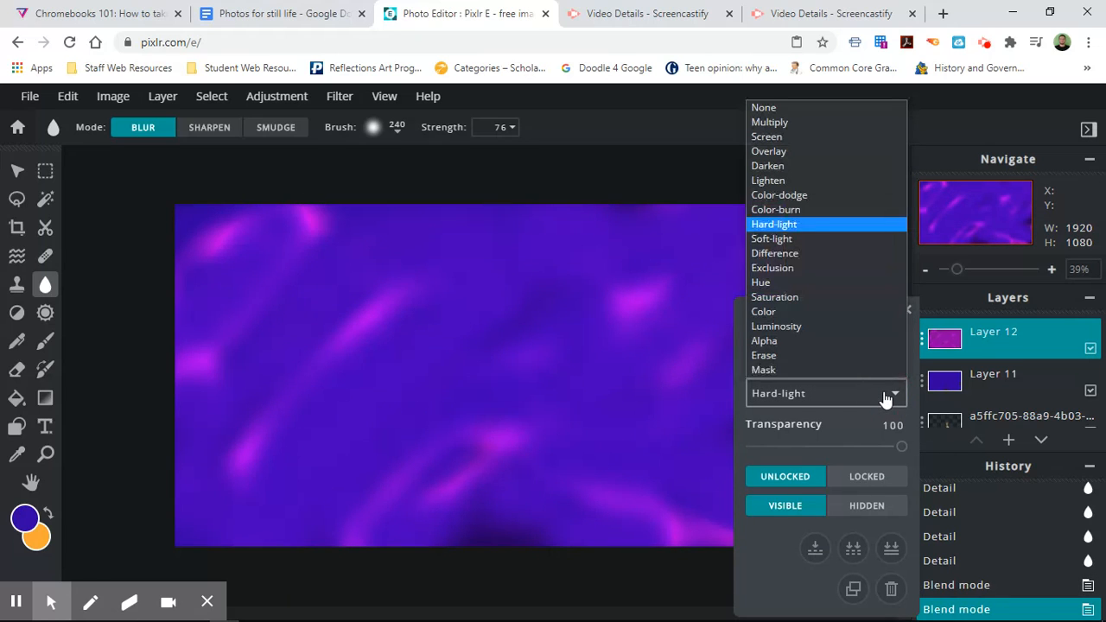
left_click(836, 233)
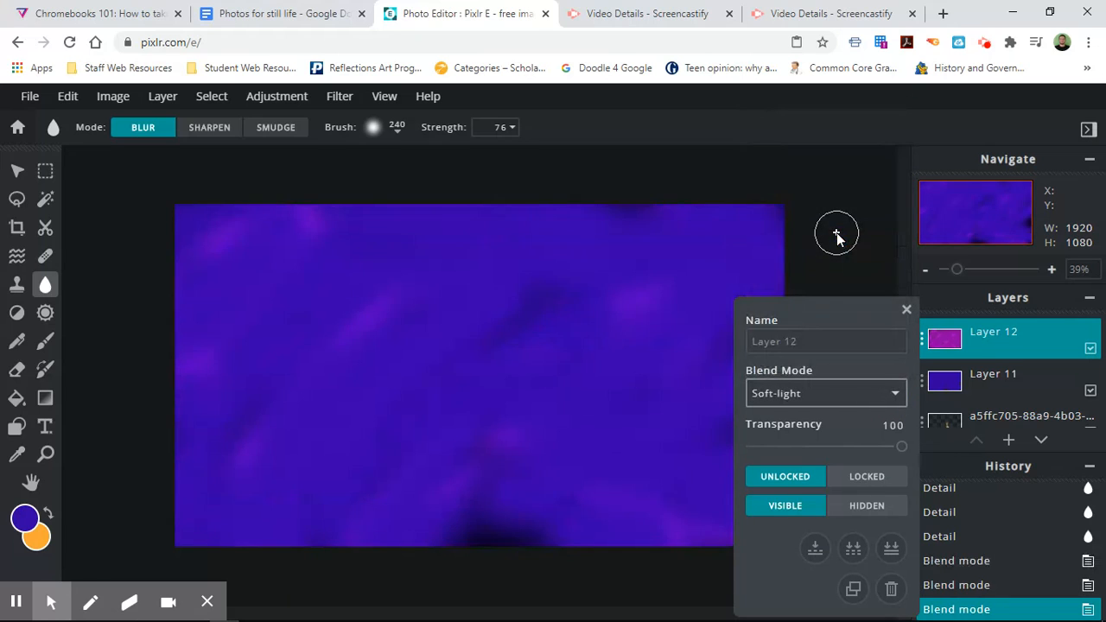
left_click(878, 403)
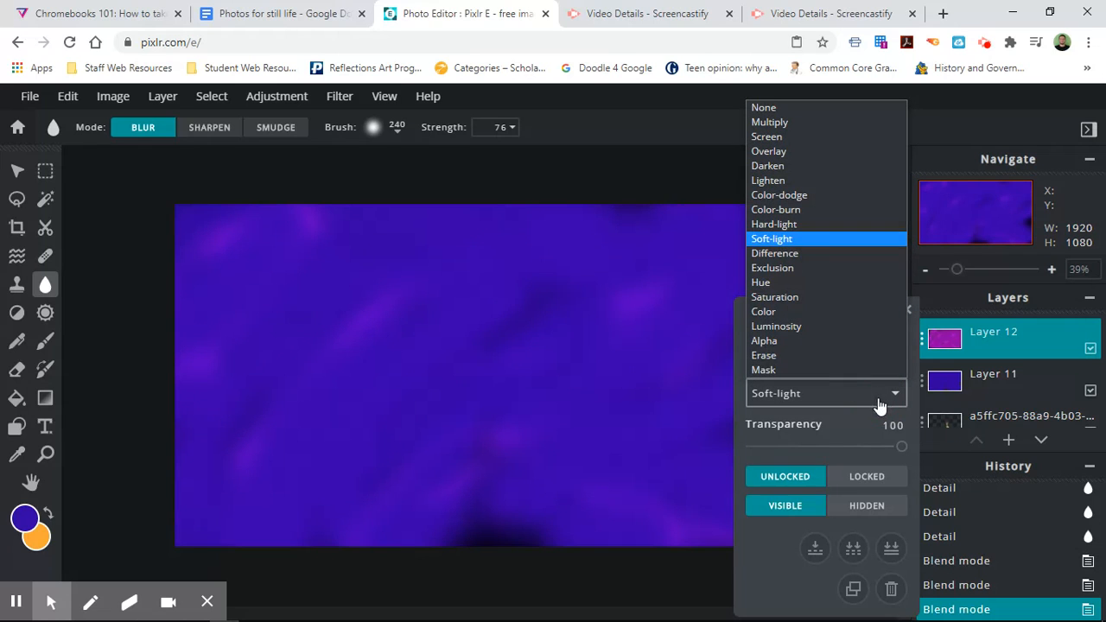
left_click(828, 256)
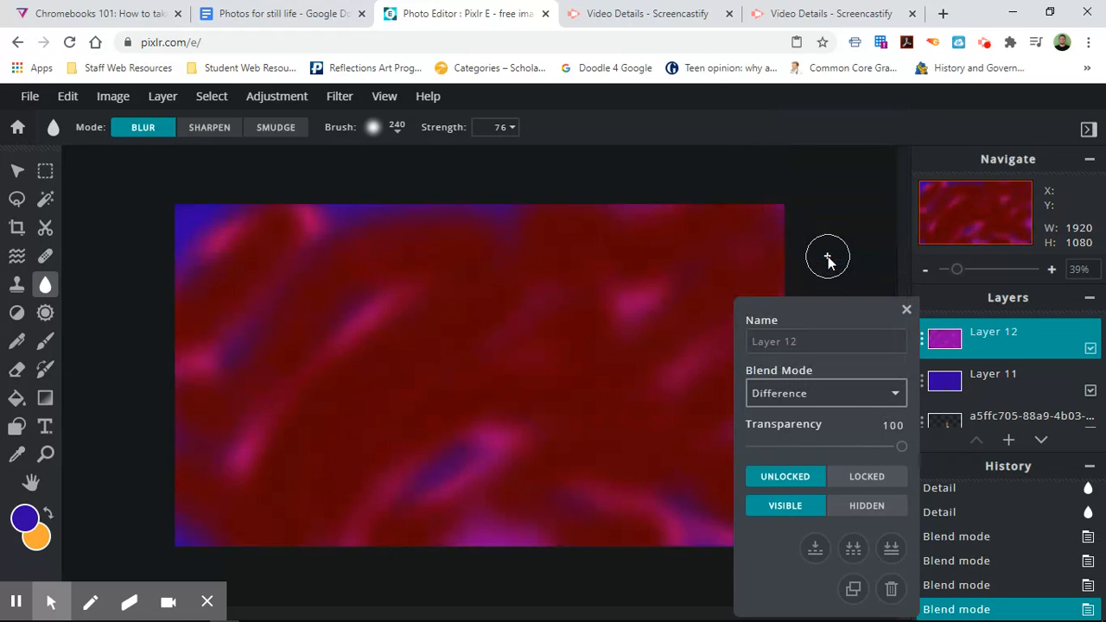
left_click(887, 399)
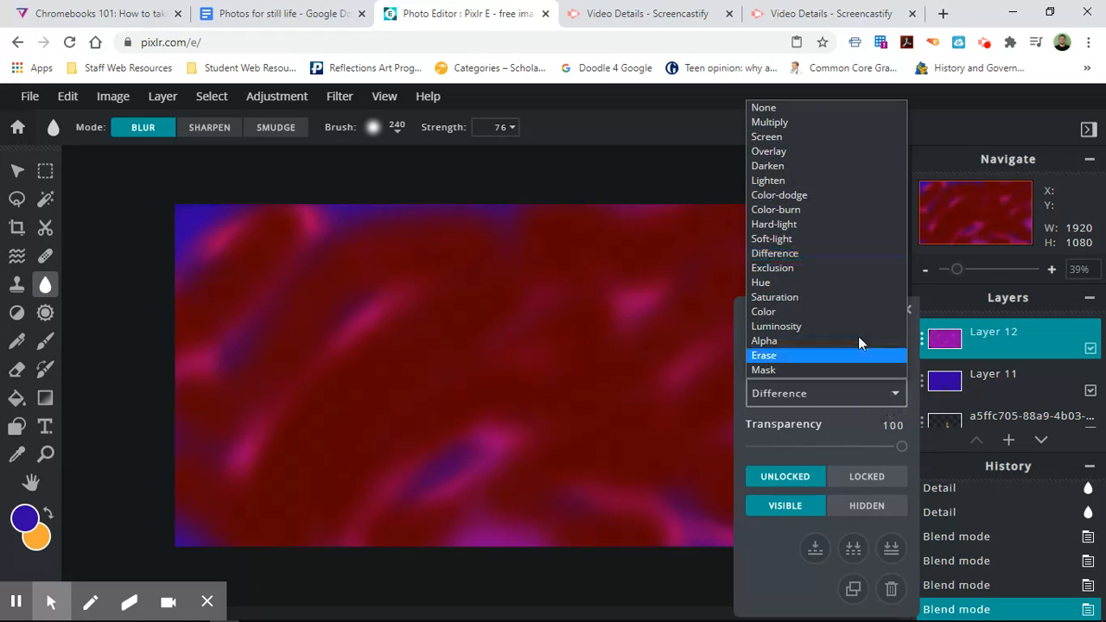
left_click(818, 196)
left_click(905, 309)
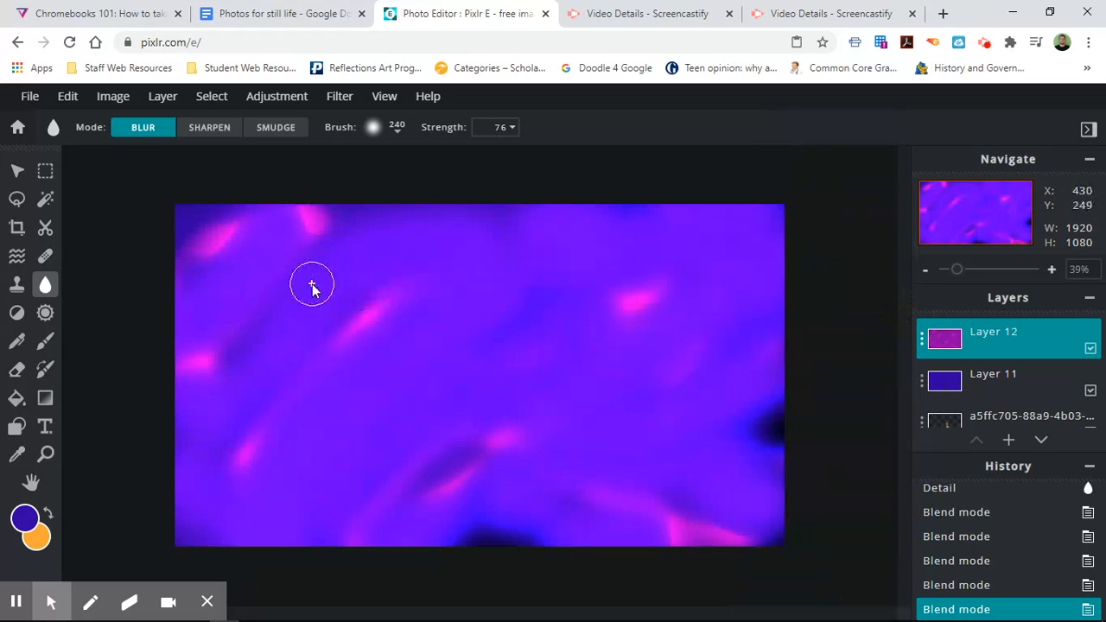
Set the paintbrush to a soft 20 px round tip with a 300% step.
left_click(44, 349)
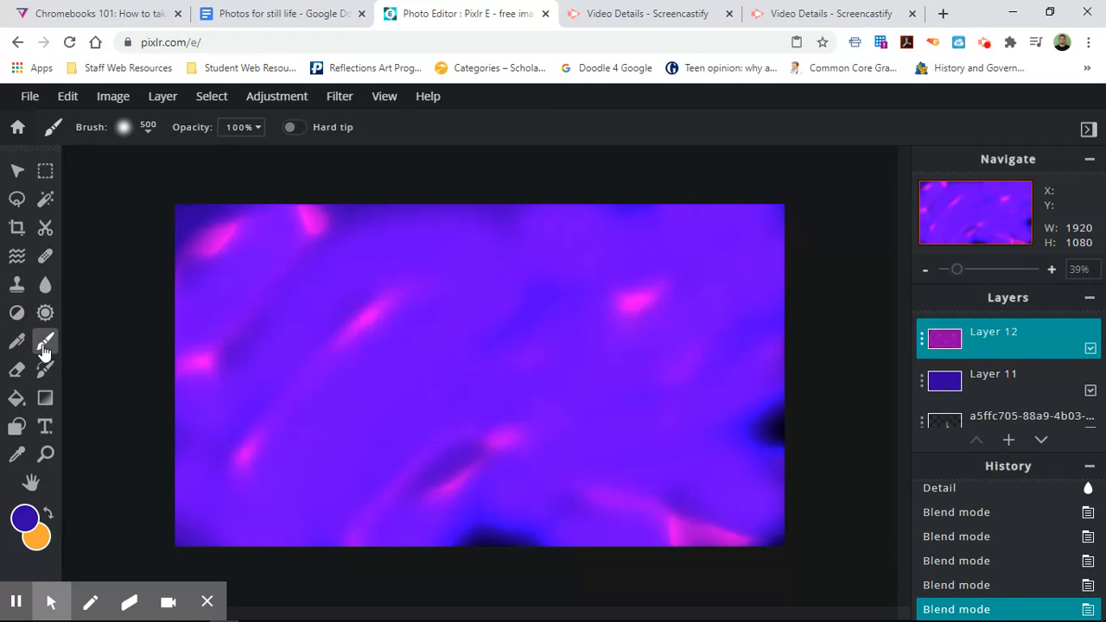
left_click(147, 135)
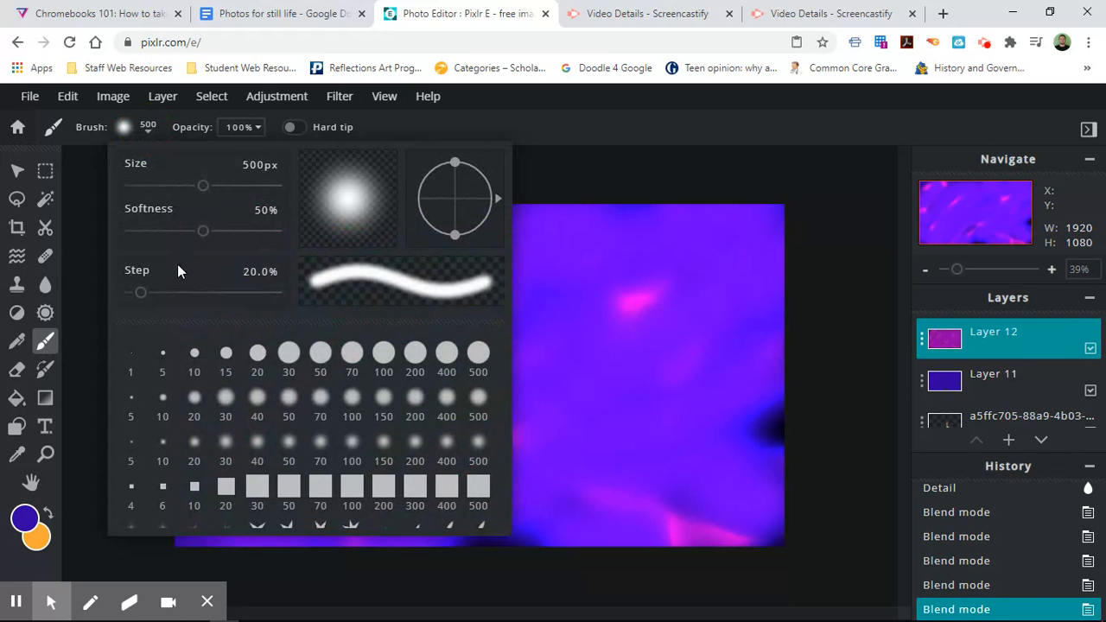
left_click(193, 448)
mouse_move(140, 295)
left_mouse_down()
mouse_move(216, 295)
mouse_move(316, 328)
left_mouse_up()
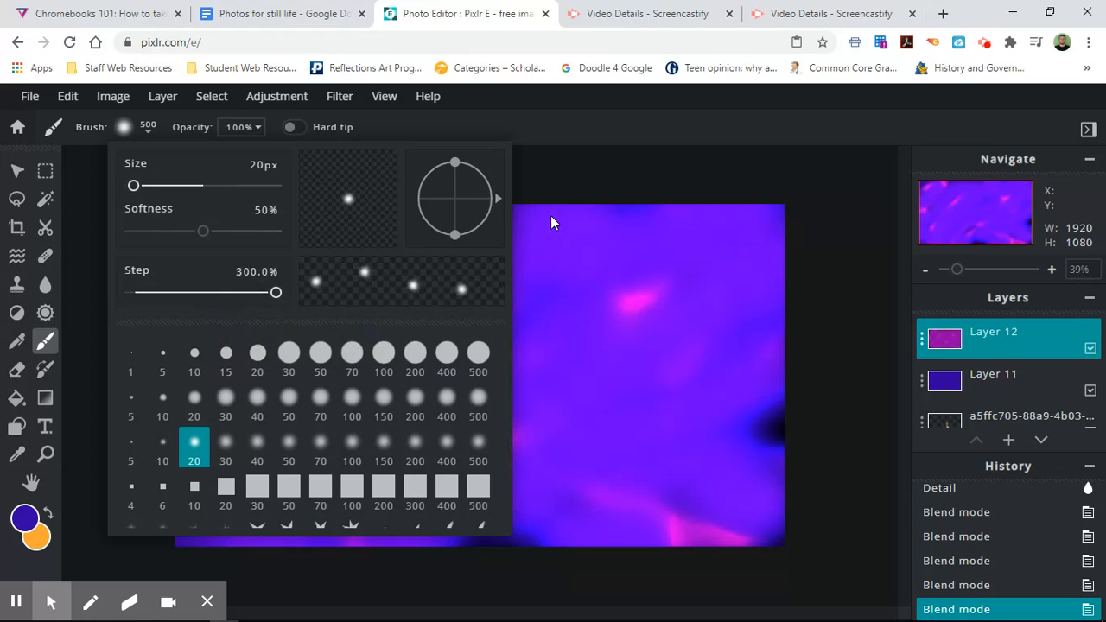
Set the foreground colour to white (#FFFFFF) for the spaced brush dots.
left_click(562, 192)
left_click(25, 518)
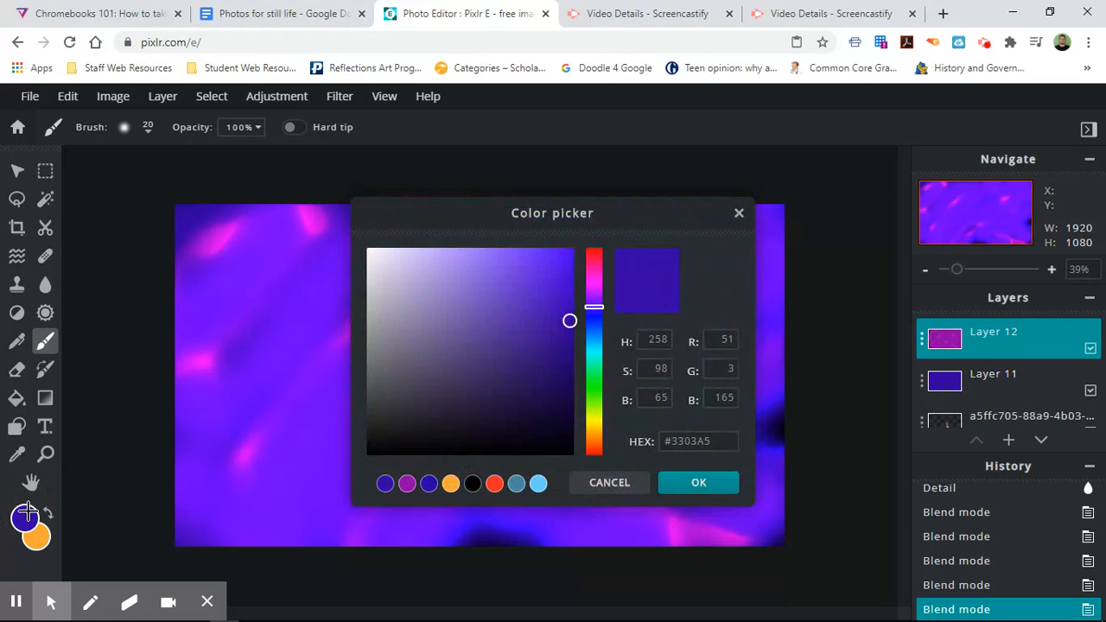
left_click_drag(569, 321, 366, 248)
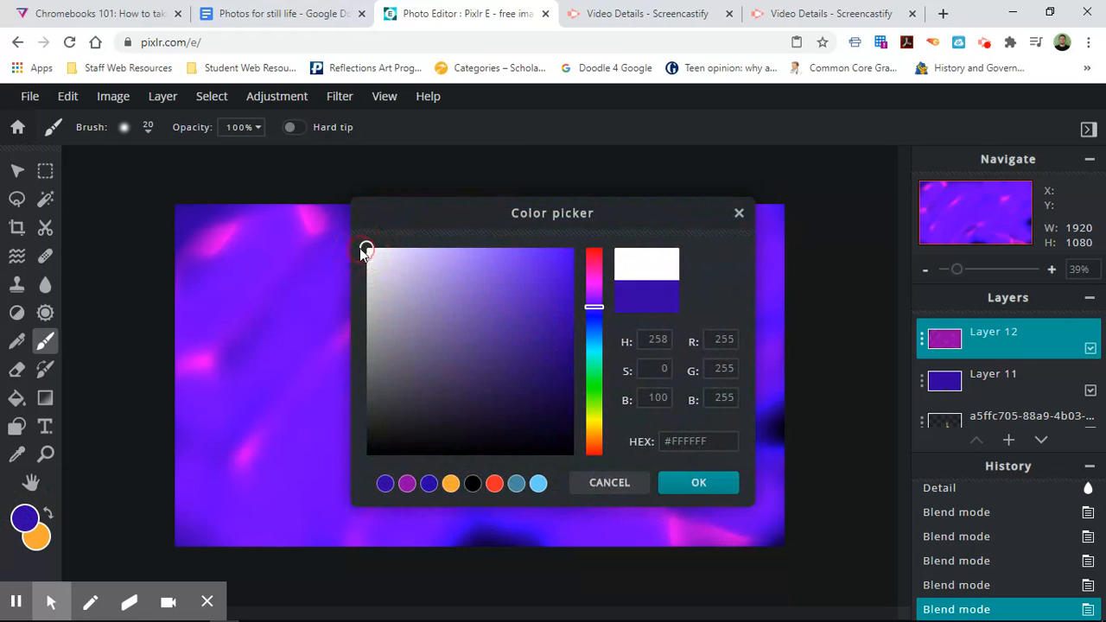
left_click(698, 484)
left_click(708, 487)
Add an empty layer above Layer 12 for the dots, undoing the trial dotted lines drawn on both layers.
mouse_move(242, 478)
left_mouse_down()
mouse_move(325, 365)
mouse_move(616, 252)
left_mouse_up()
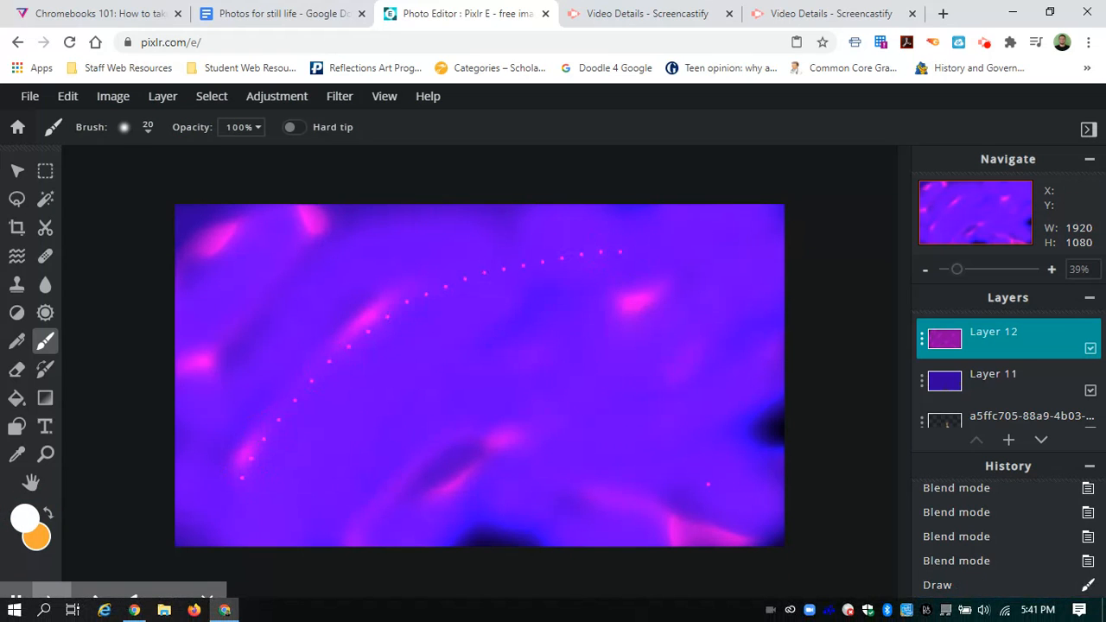
key("ctrl+z")
left_click(1008, 440)
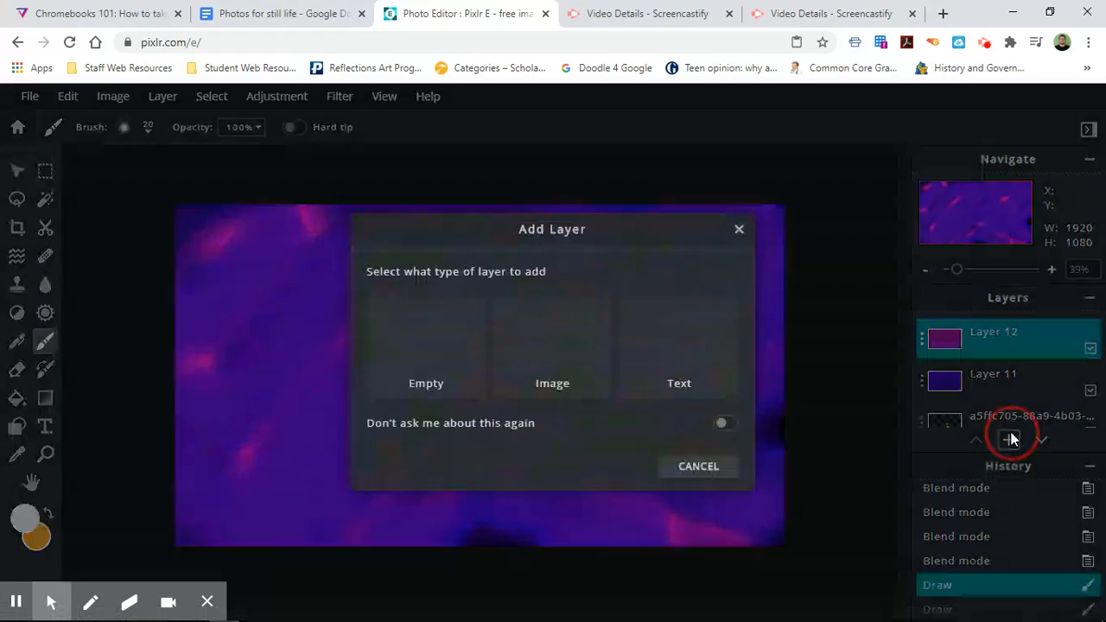
left_click(457, 360)
left_click_drag(569, 422, 394, 367)
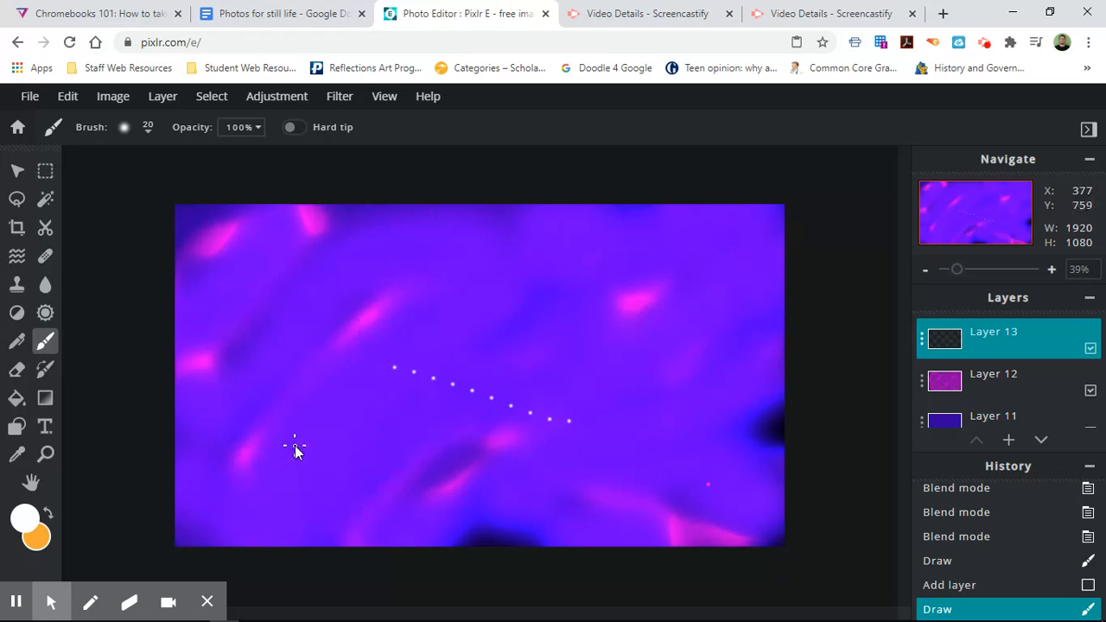
key("ctrl+z")
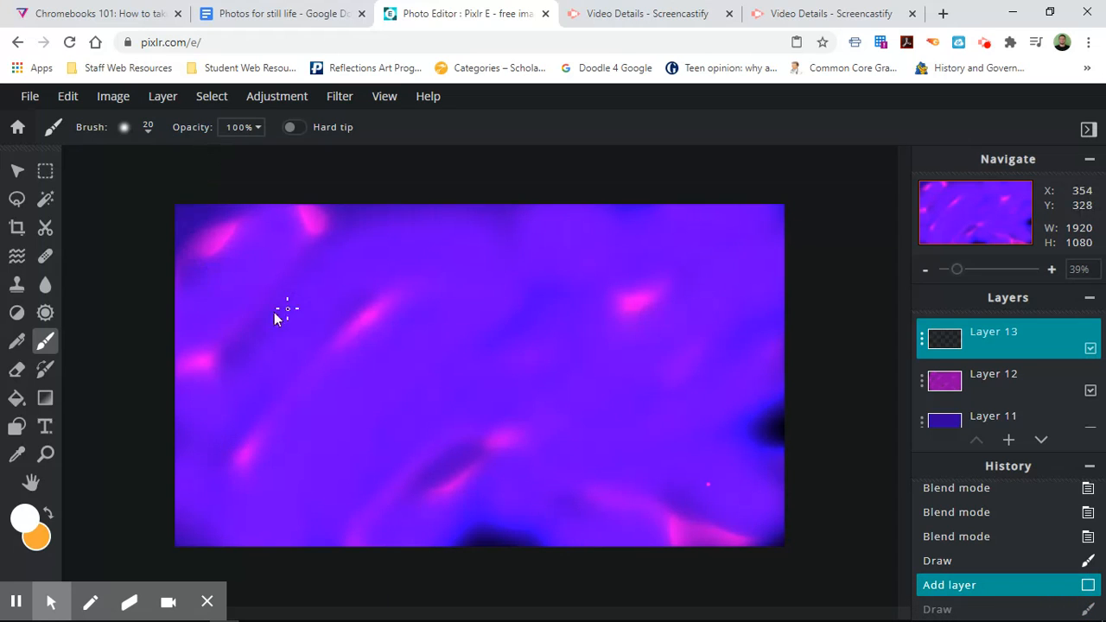
Scatter single white 20 px dots across the left, centre and right of the canvas on Layer 13.
left_click(195, 300)
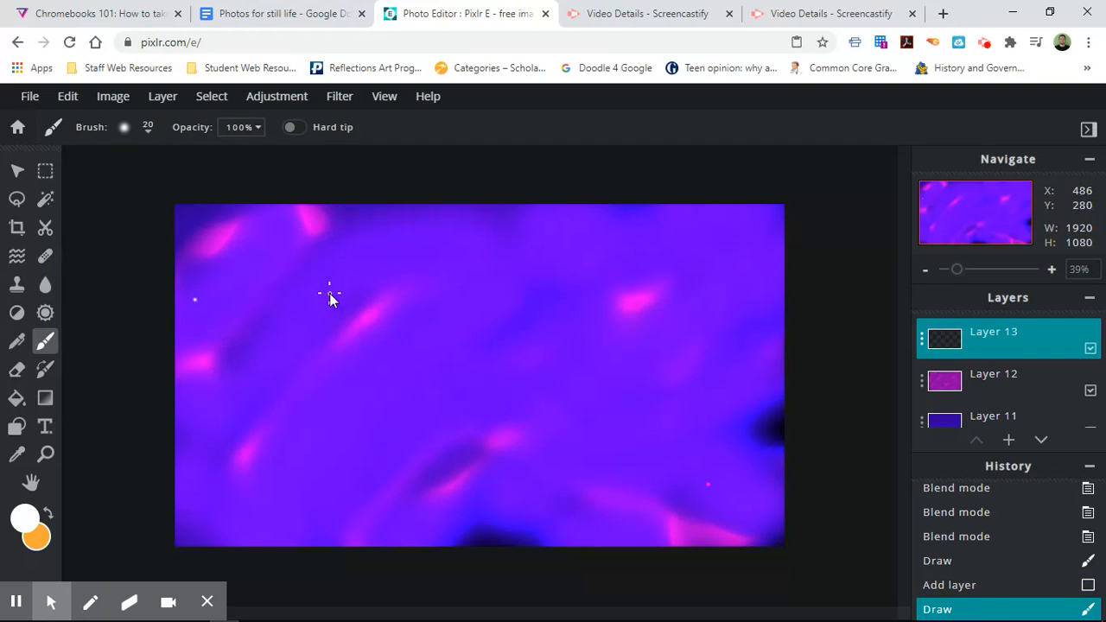
left_click(329, 293)
left_click(390, 352)
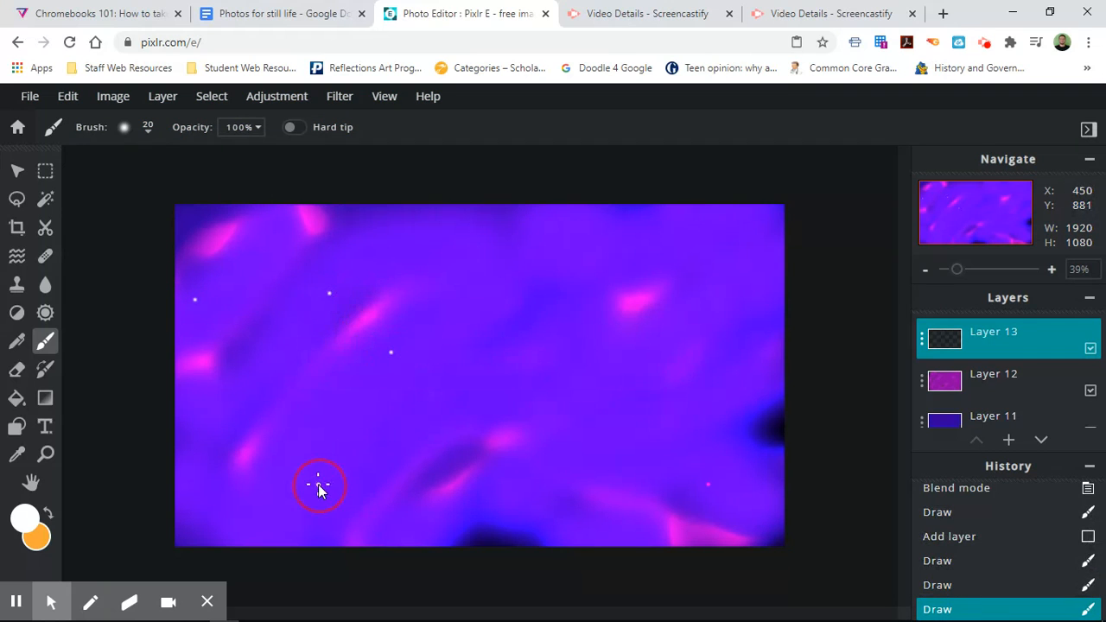
left_click(318, 484)
left_click(611, 413)
left_click(668, 259)
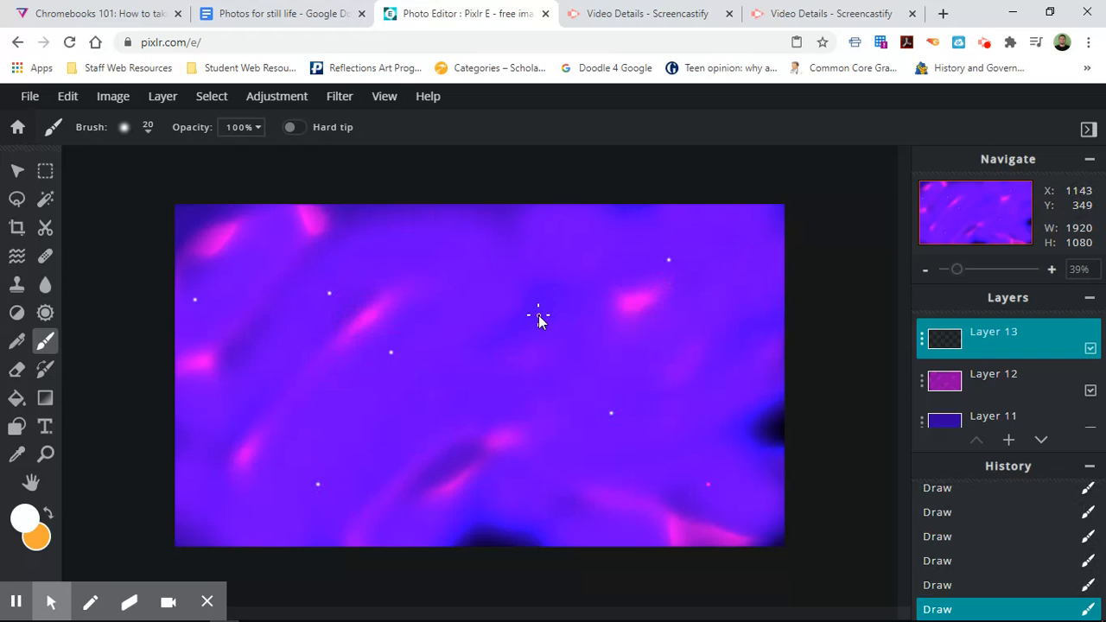
left_click(441, 466)
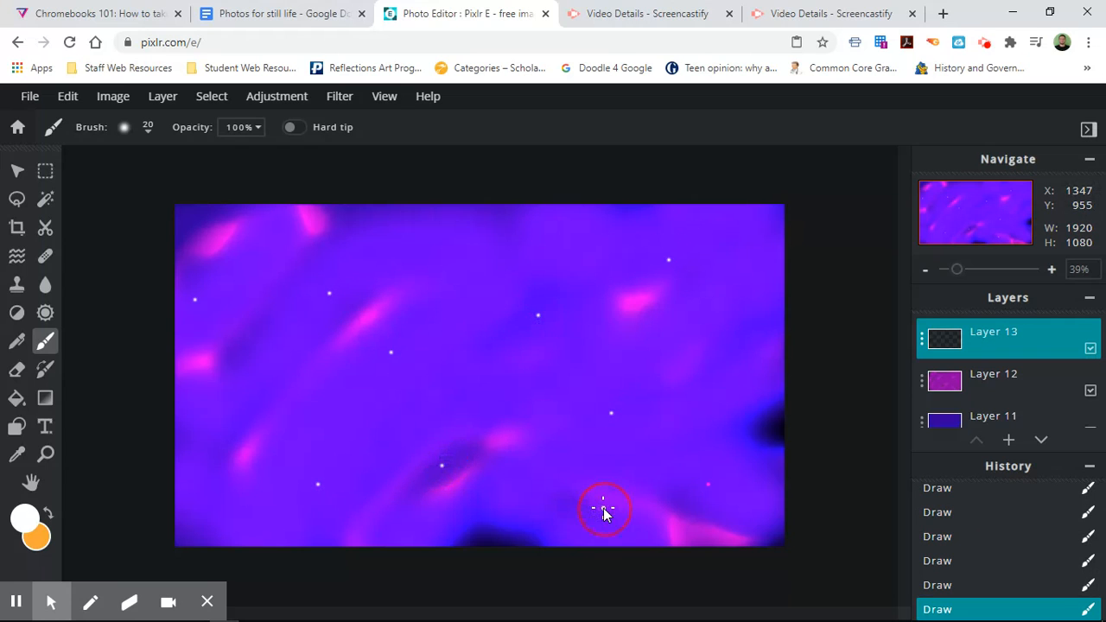
Add a short diagonal row of three white dots in the canvas's lower-right area, undoing the extra dot at its upper end.
left_click(663, 479)
left_click(643, 469)
left_click(624, 460)
left_click(619, 459)
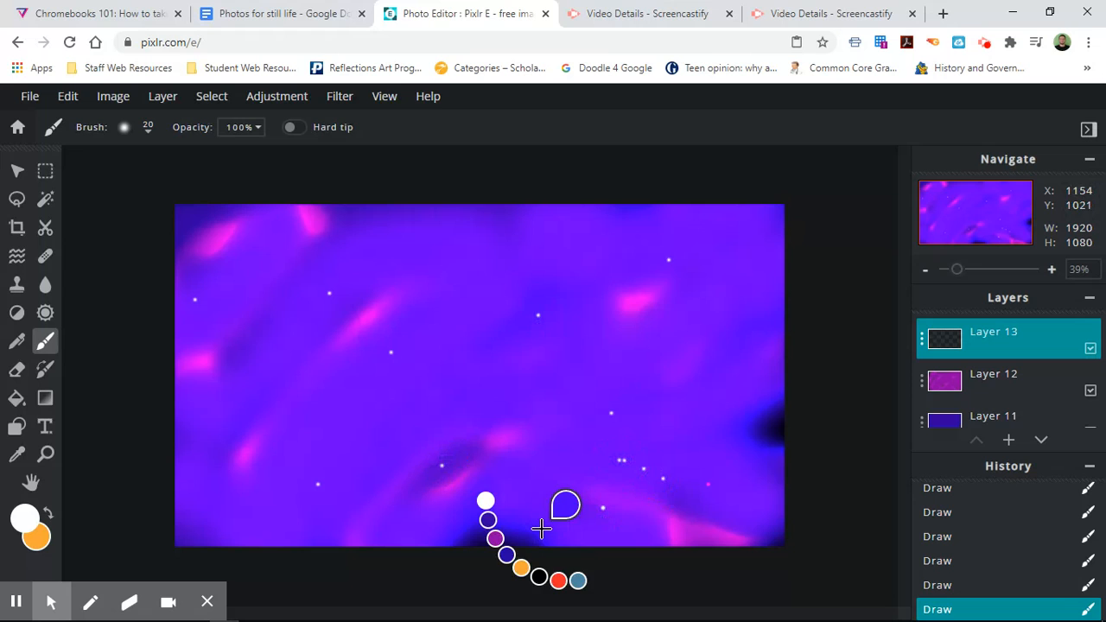
key("ctrl+z")
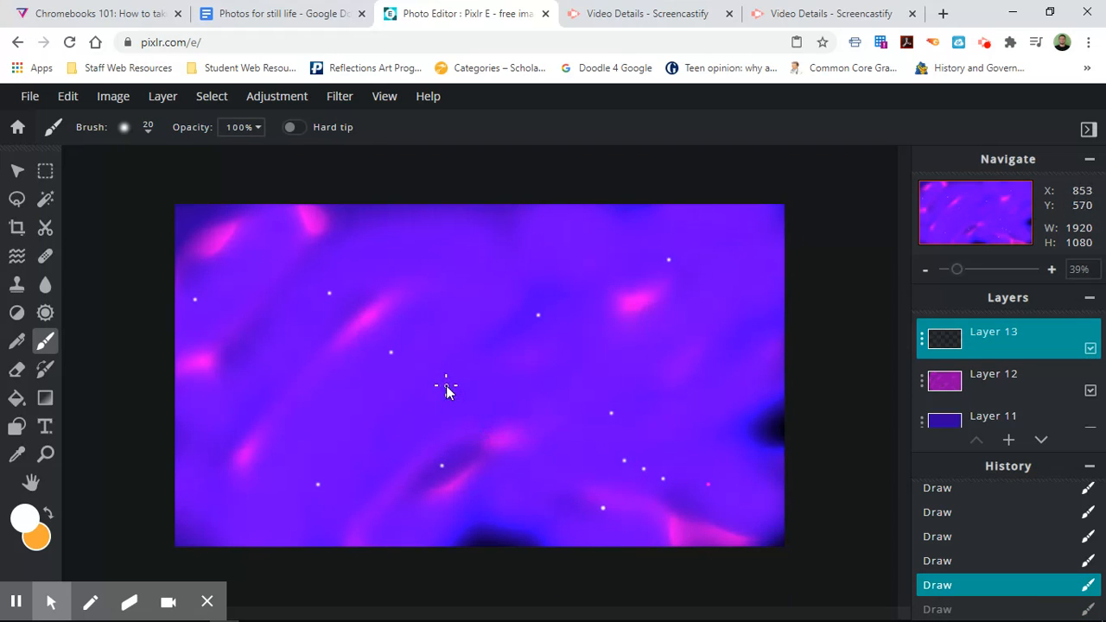
Try a curved cluster of white dots in the middle of the canvas on Layer 13, and undo it.
left_click(529, 398)
left_click(509, 404)
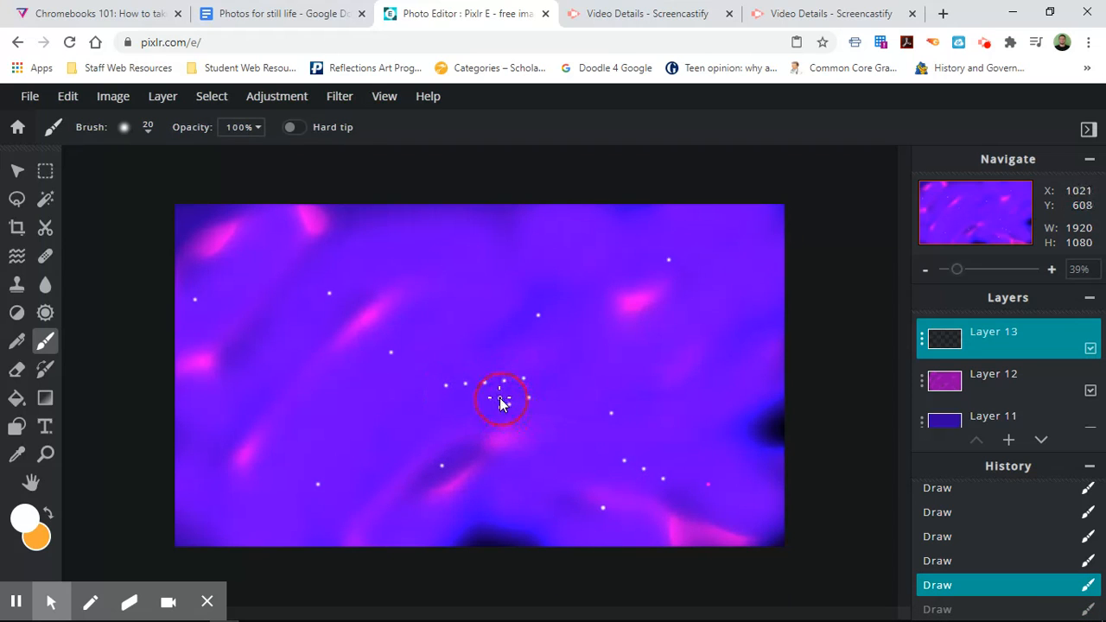
right_click(444, 521)
key("ctrl+z")
Paint a diagonal row of three white dots in the upper middle and a bent row of dots right of centre.
left_click_drag(444, 244, 483, 279)
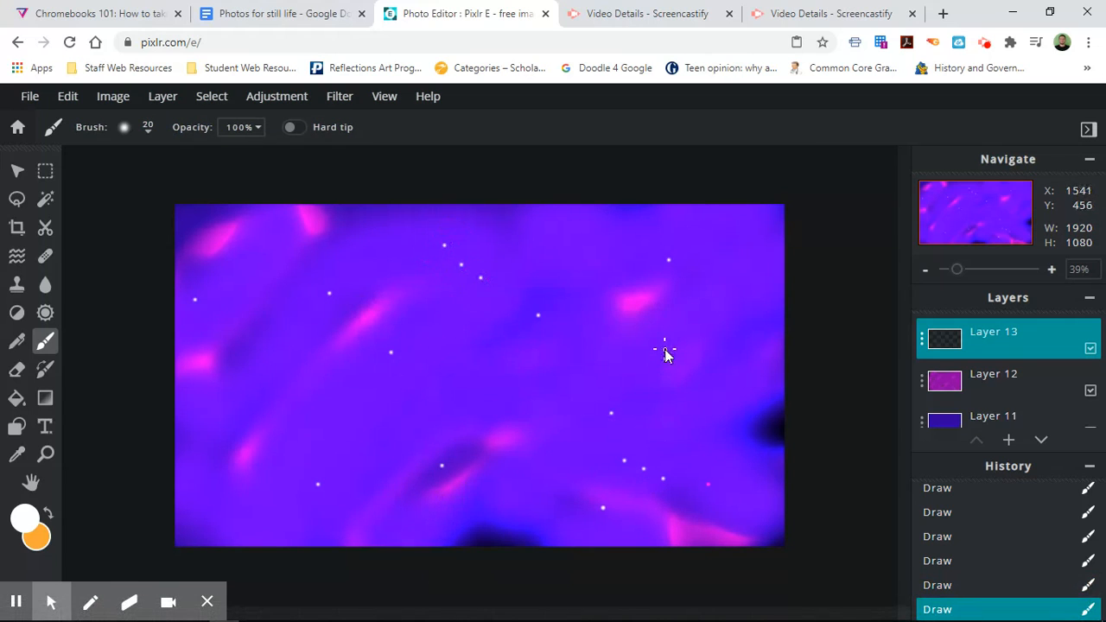
mouse_move(683, 338)
left_mouse_down()
mouse_move(654, 352)
mouse_move(643, 389)
mouse_move(676, 406)
left_mouse_up()
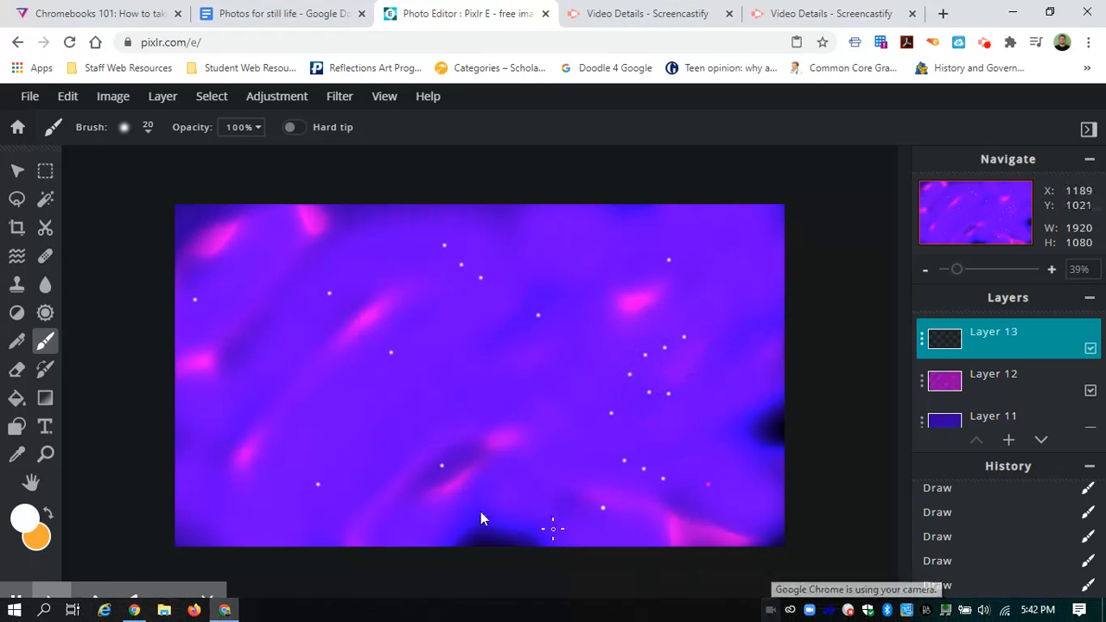